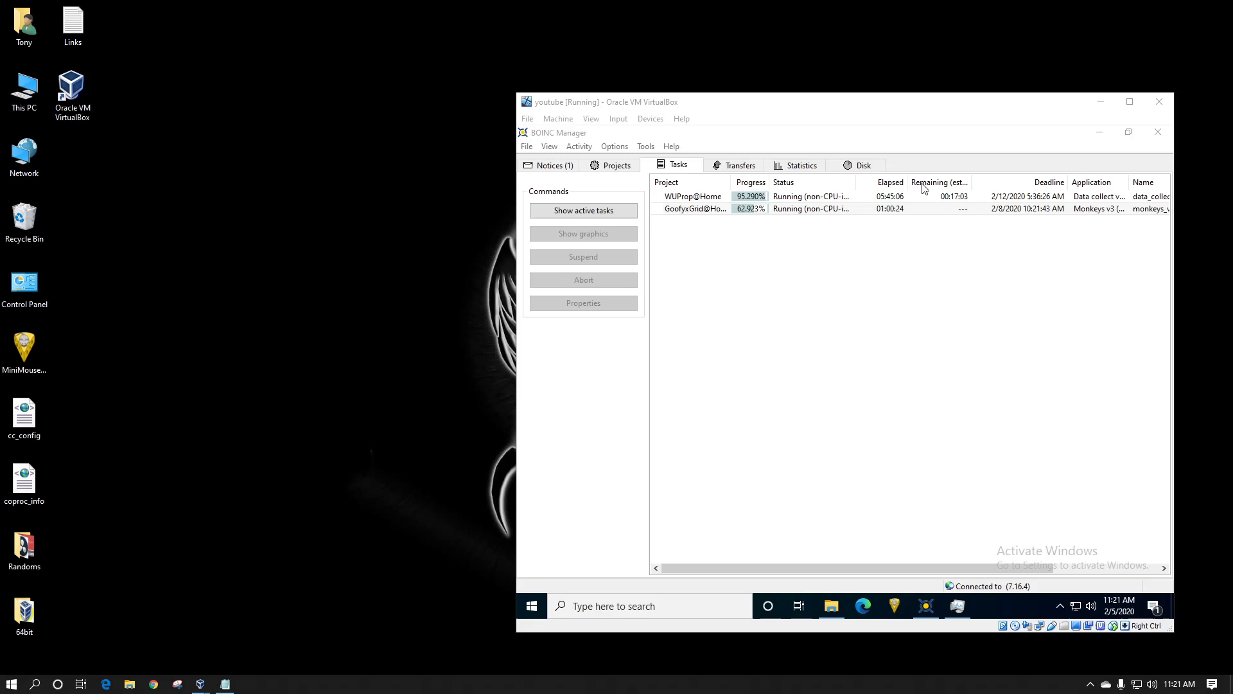
Move the VirtualBox window up and to the left on the host desktop.
drag(1031, 106, 802, 90)
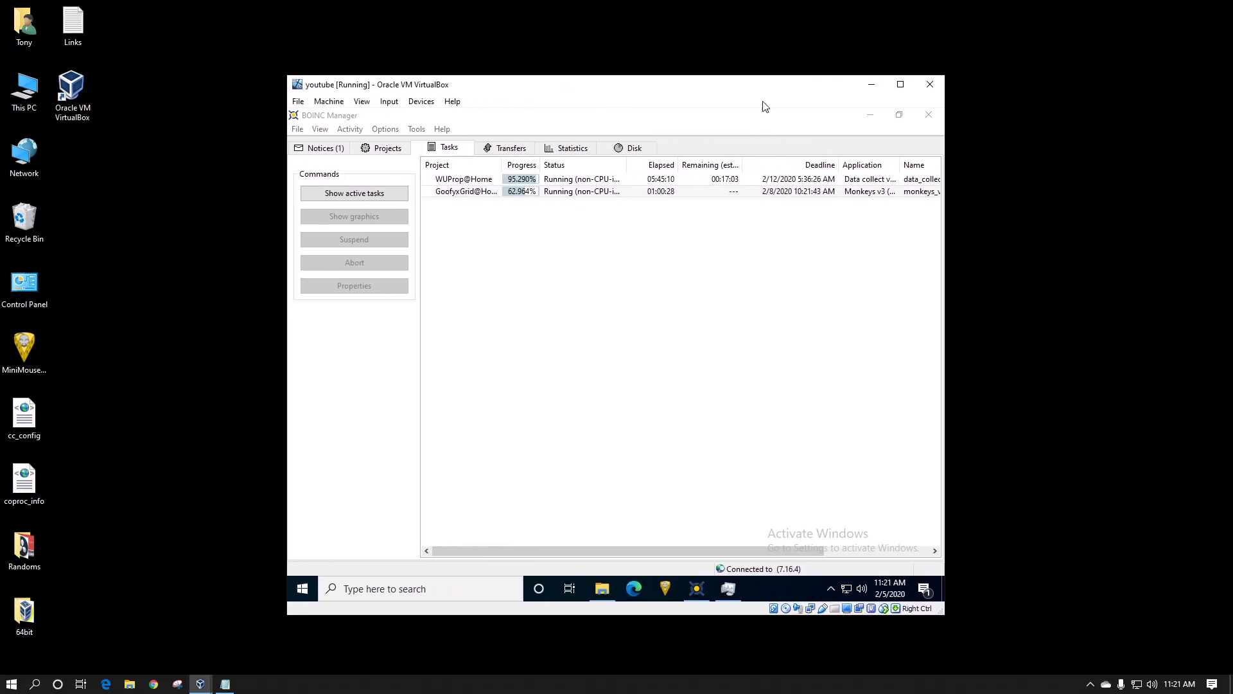
click(731, 590)
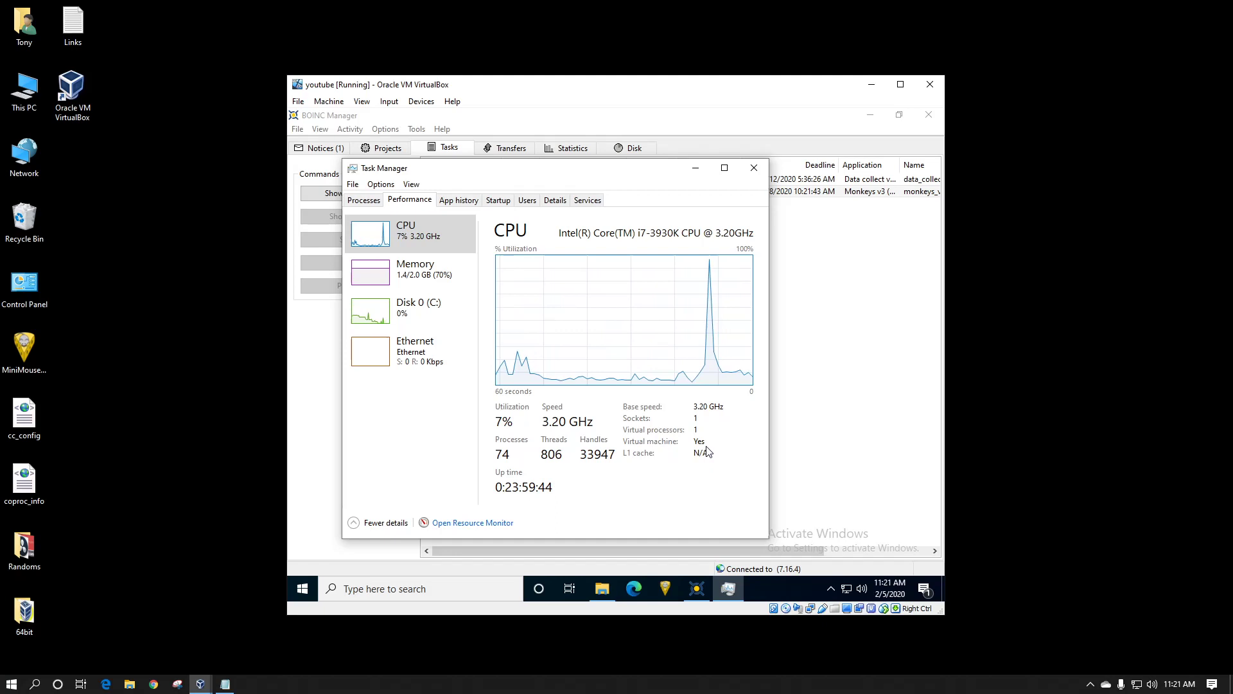
click(697, 169)
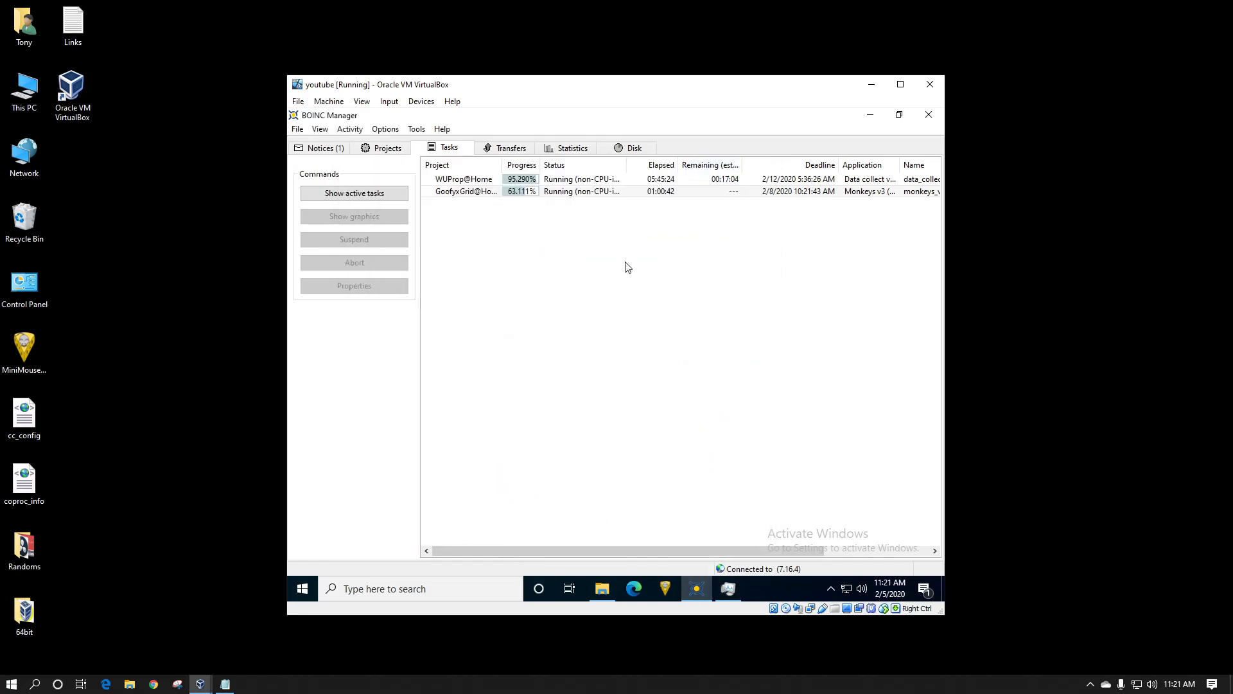
Allow new tasks for World Community Grid in the Projects list, then return to Tasks.
click(383, 148)
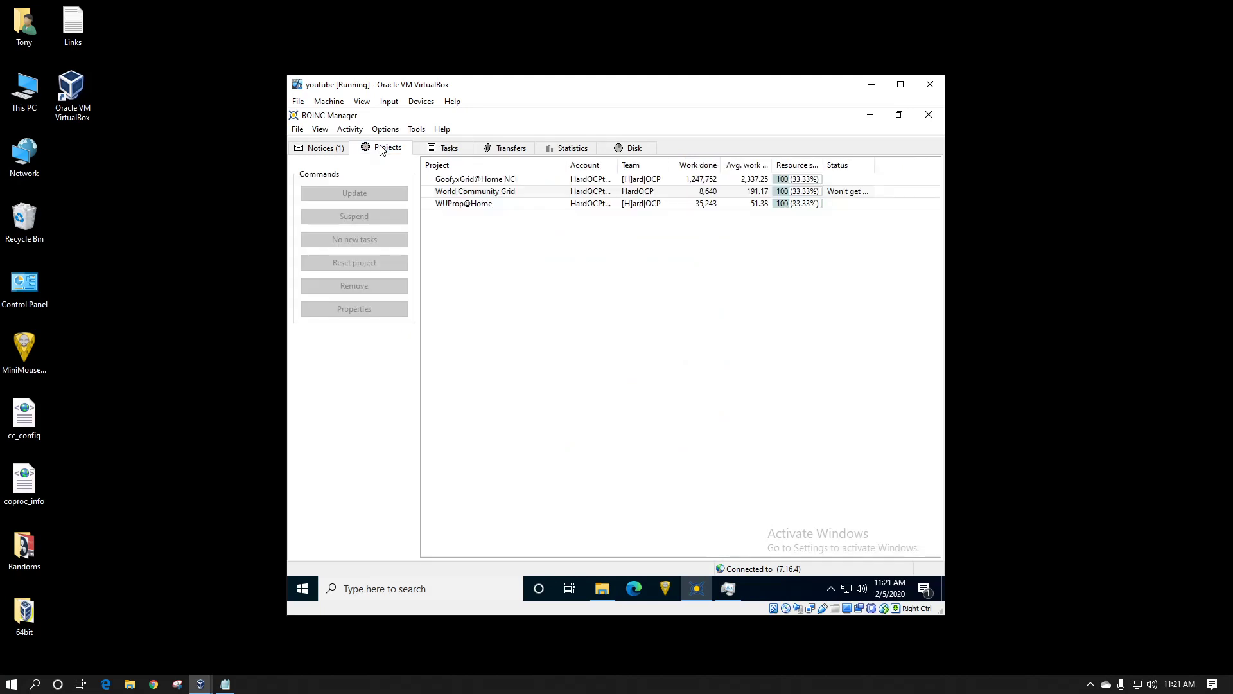
click(478, 192)
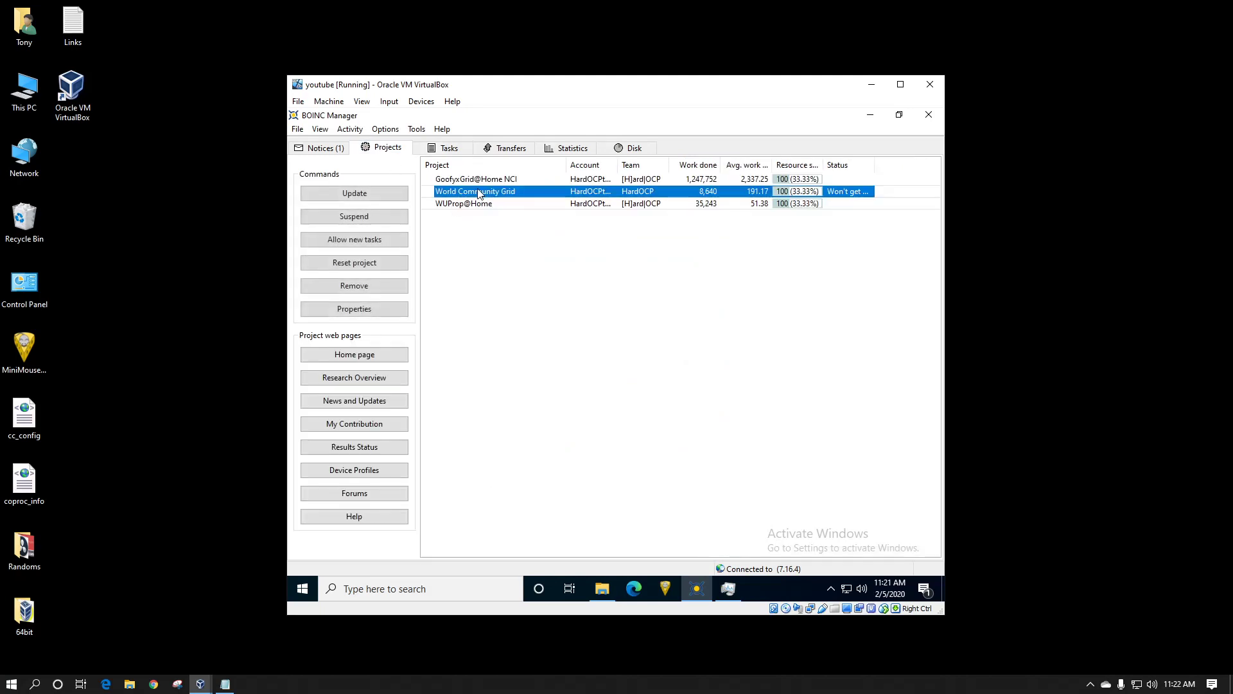
click(380, 241)
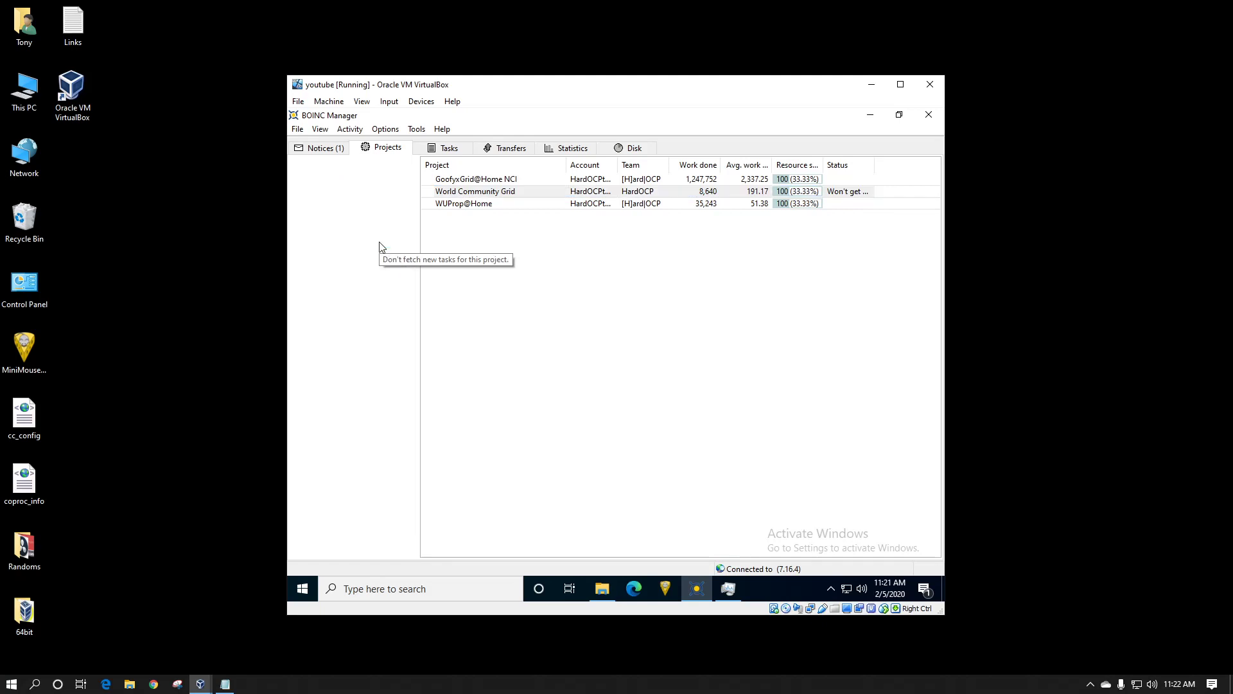
click(443, 148)
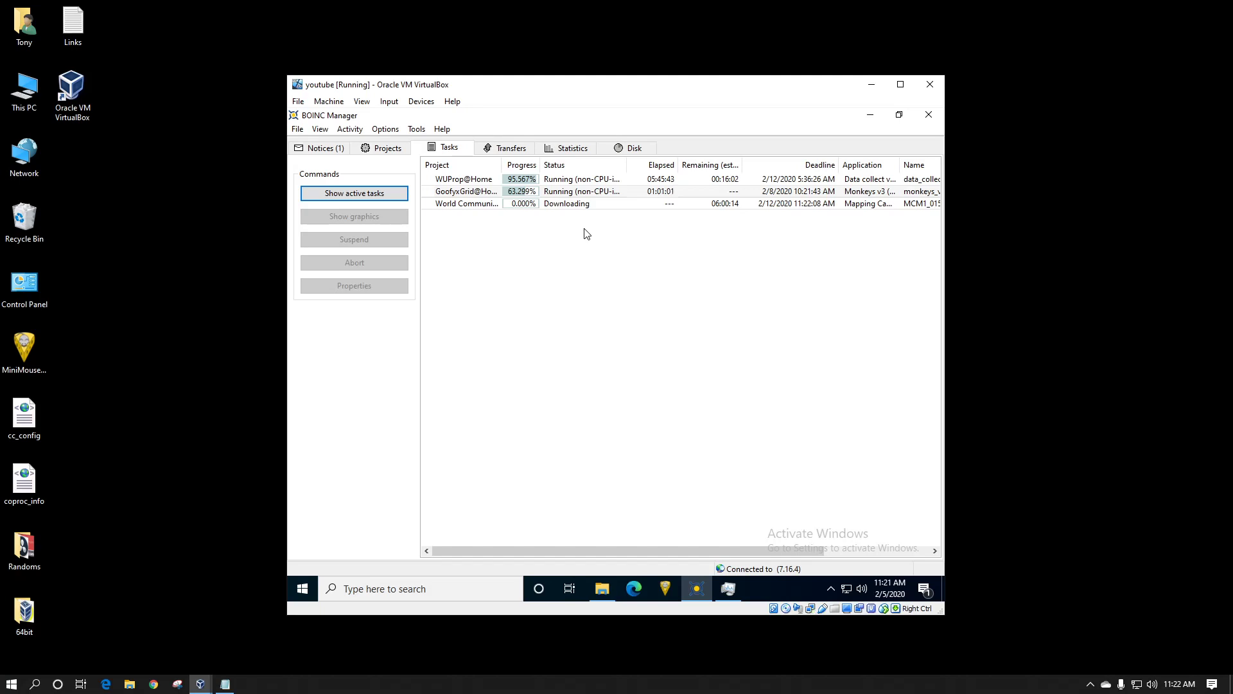
Set computing activity to Run always, then exit BOINC Manager from its tray icon.
click(350, 130)
click(374, 144)
click(830, 588)
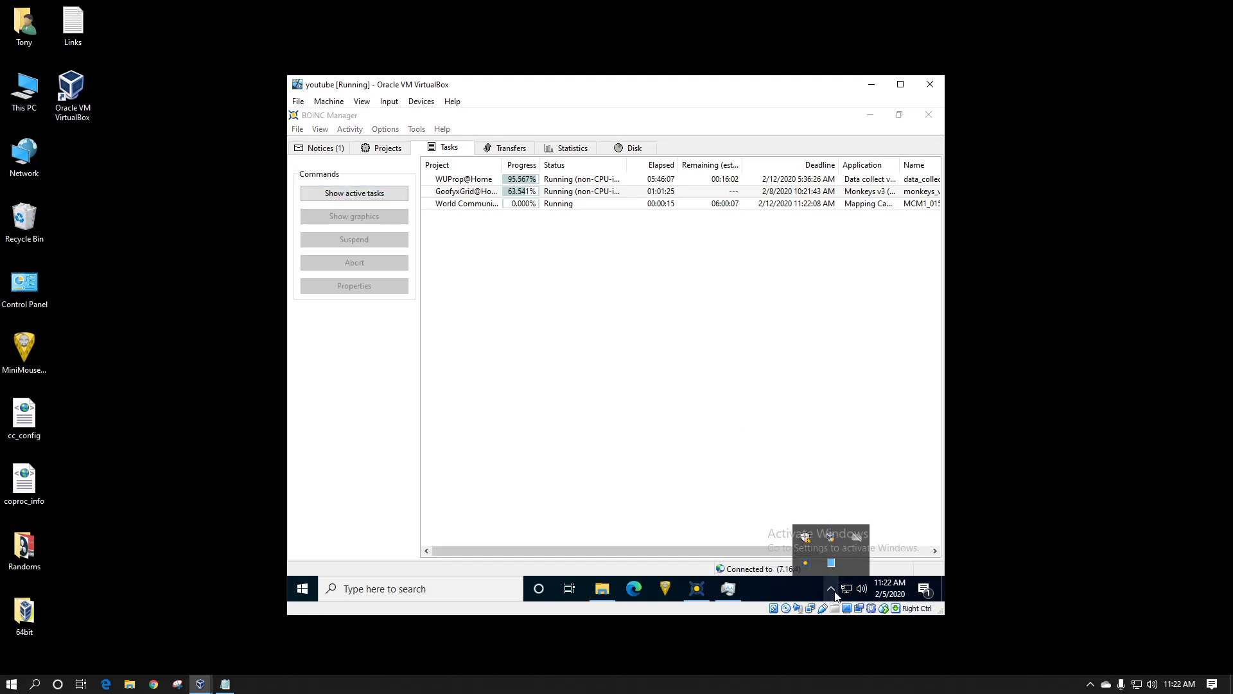
right_click(805, 562)
click(827, 550)
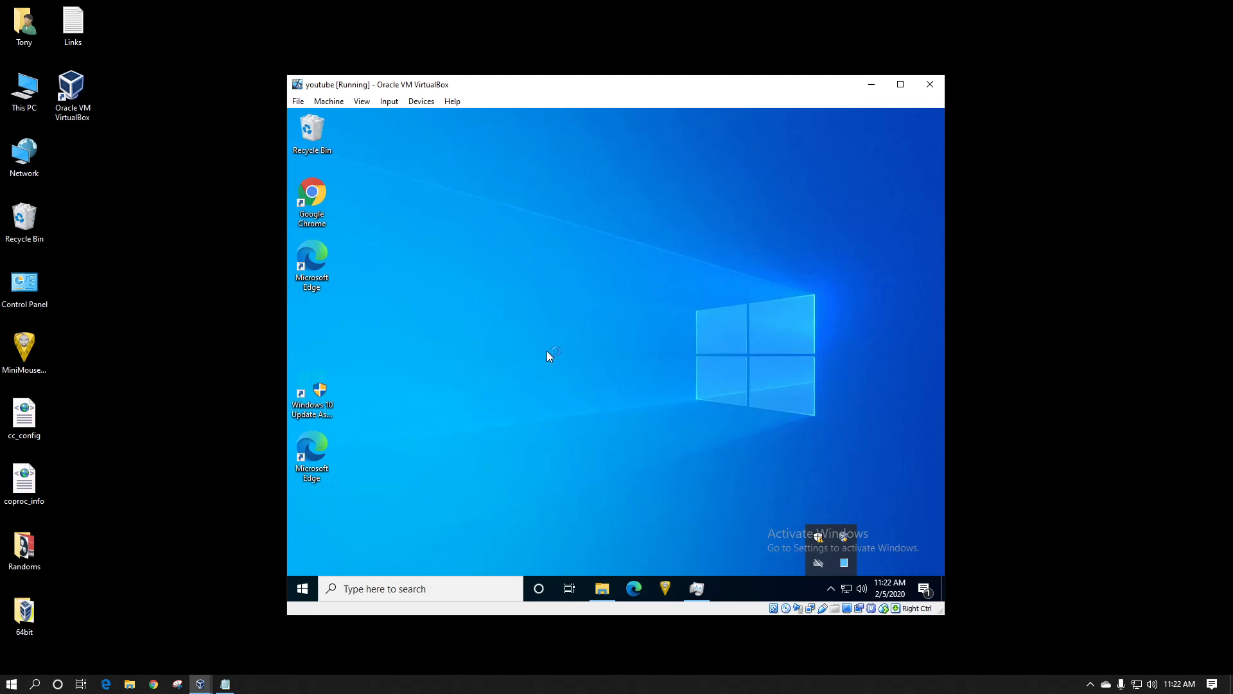
Open C:\ProgramData\BOINC in File Explorer with hidden items shown.
click(611, 376)
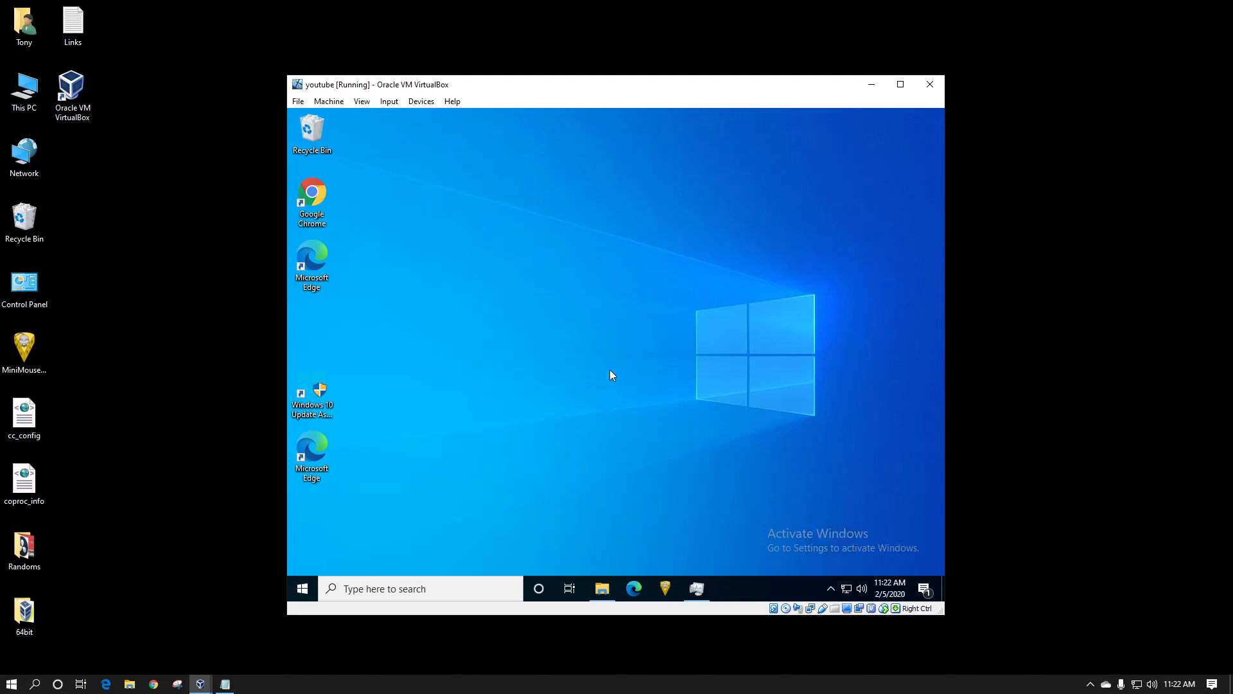
click(602, 589)
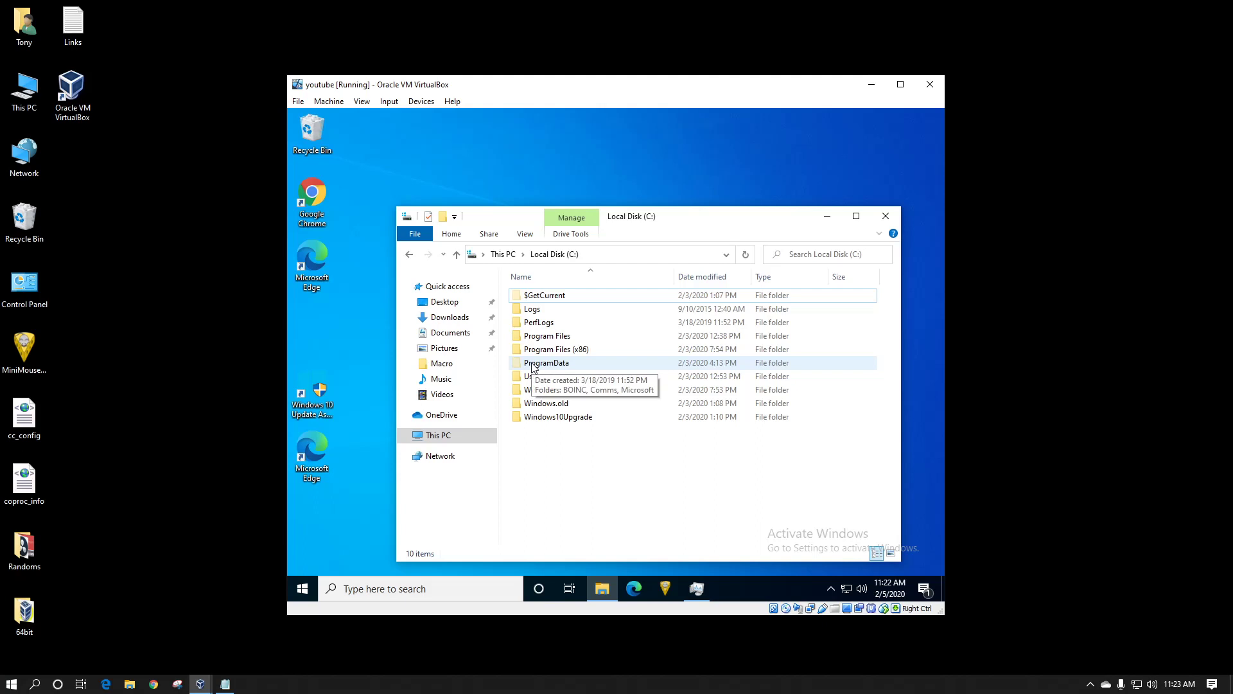
click(531, 235)
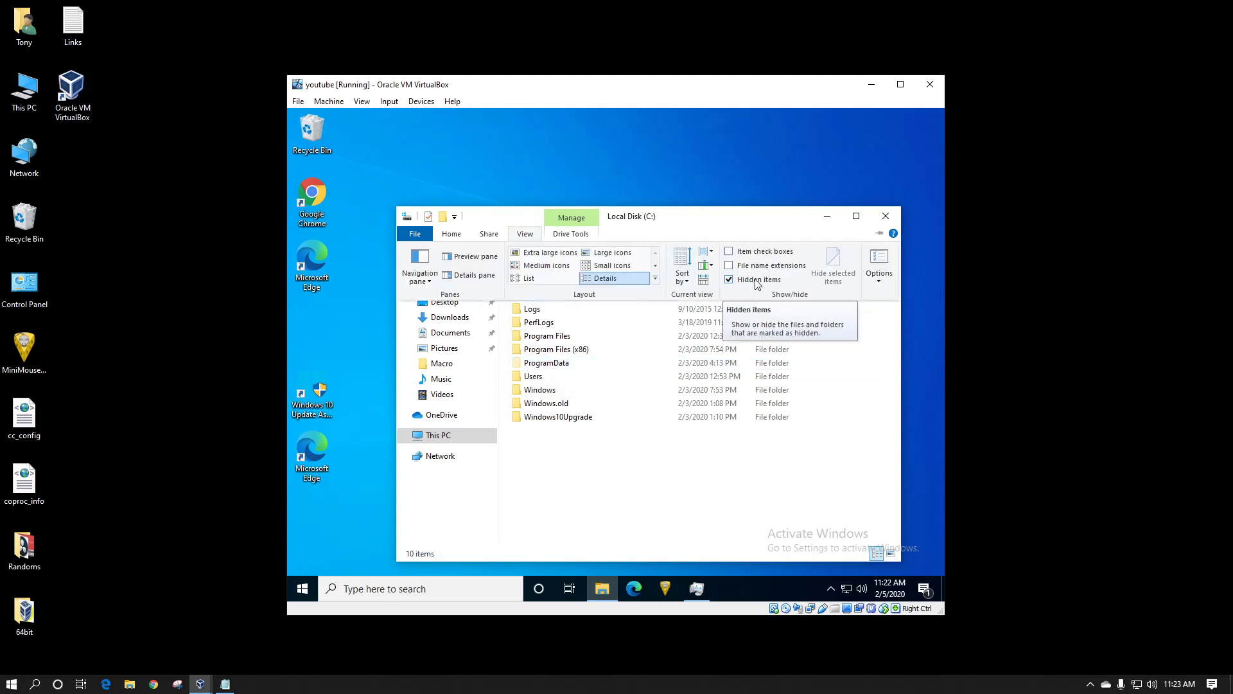
click(622, 468)
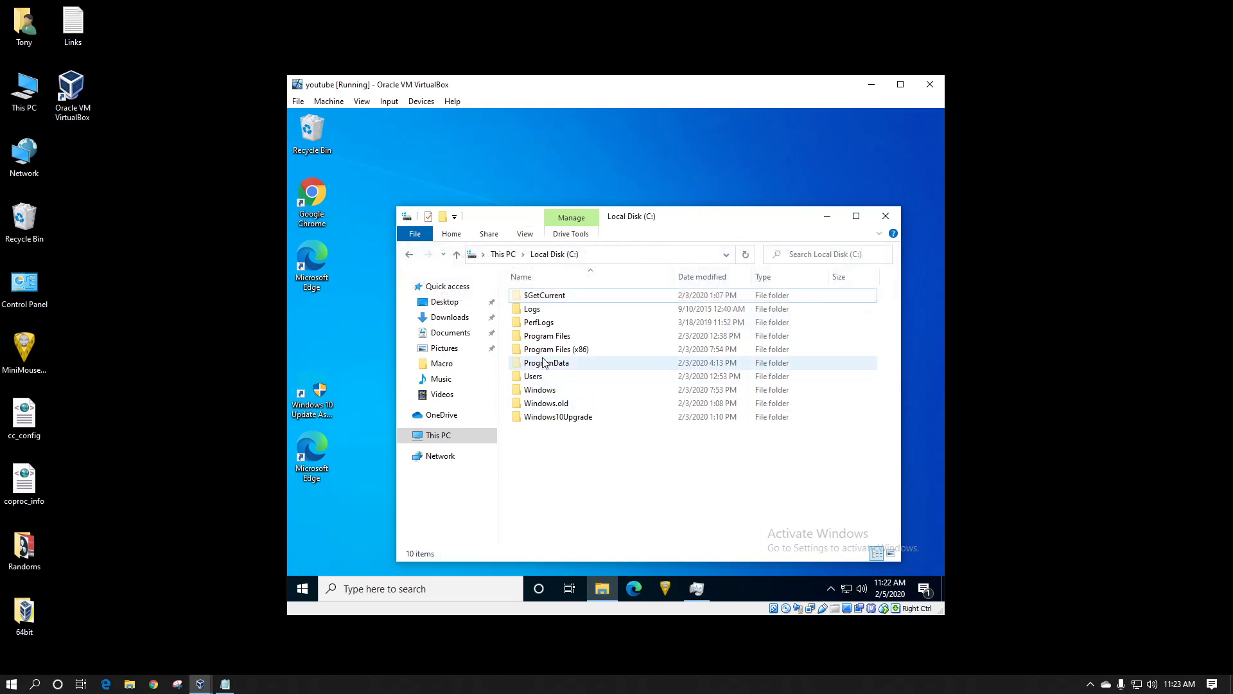
double_click(543, 364)
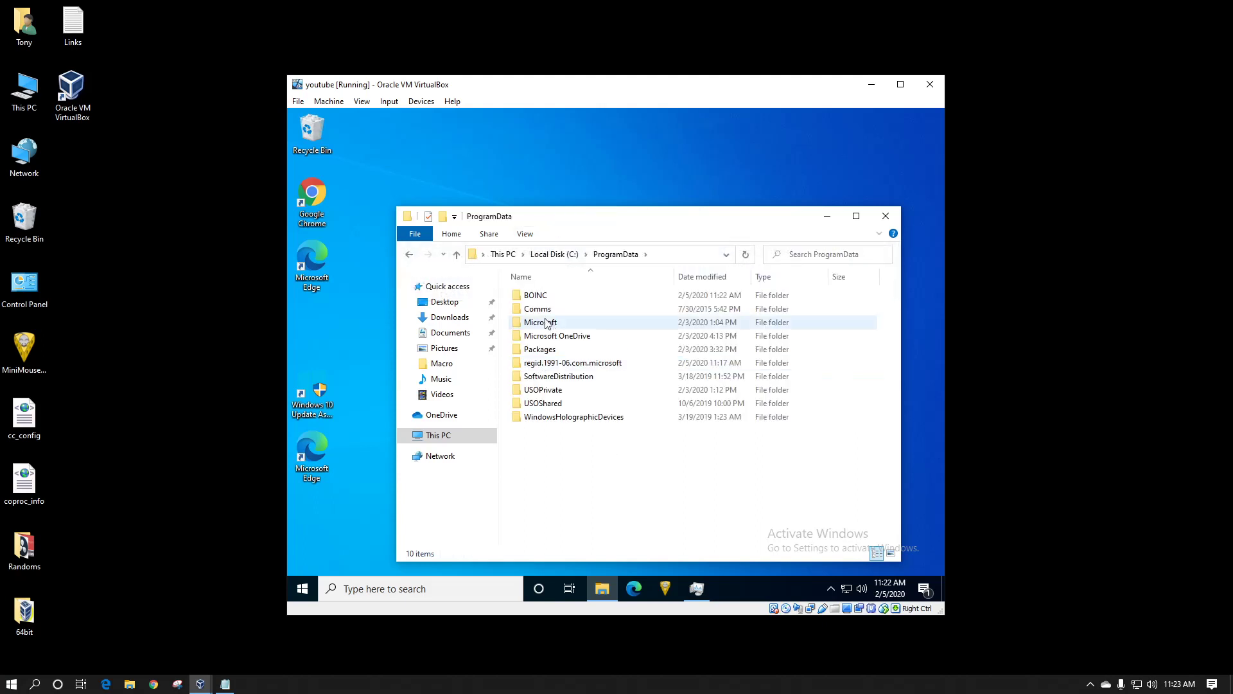
click(538, 298)
double_click(538, 299)
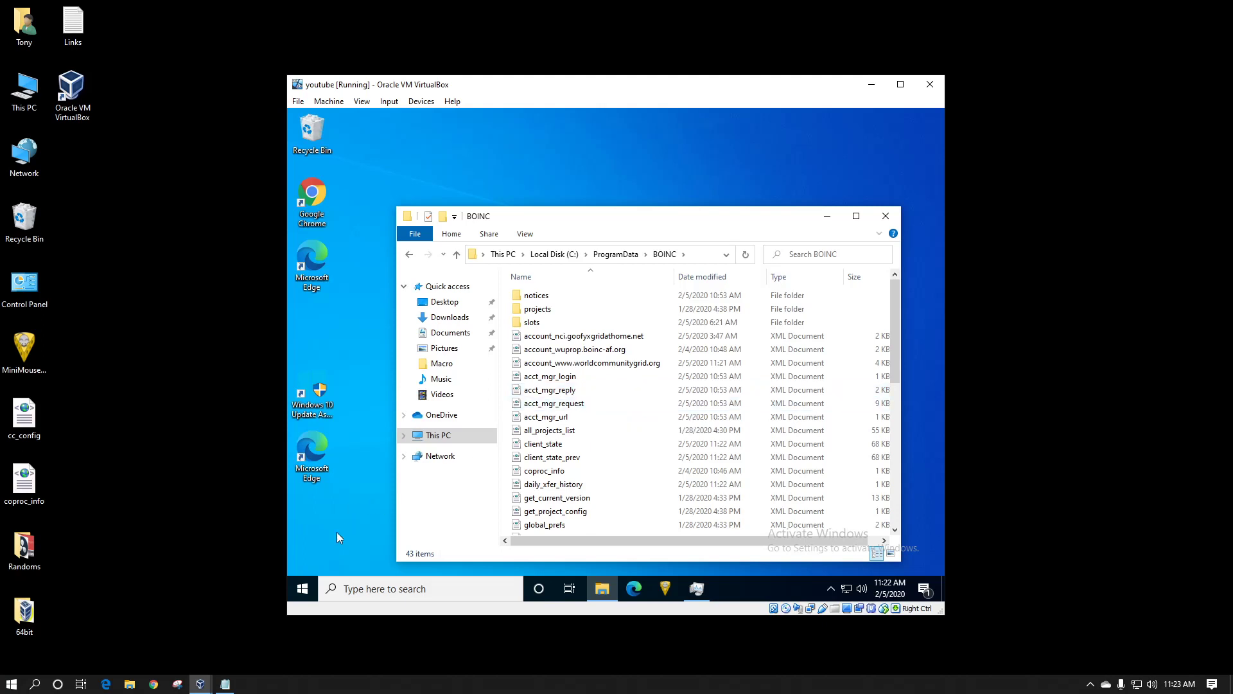
Launch Notepad from the Start menu's Windows Accessories group.
click(302, 590)
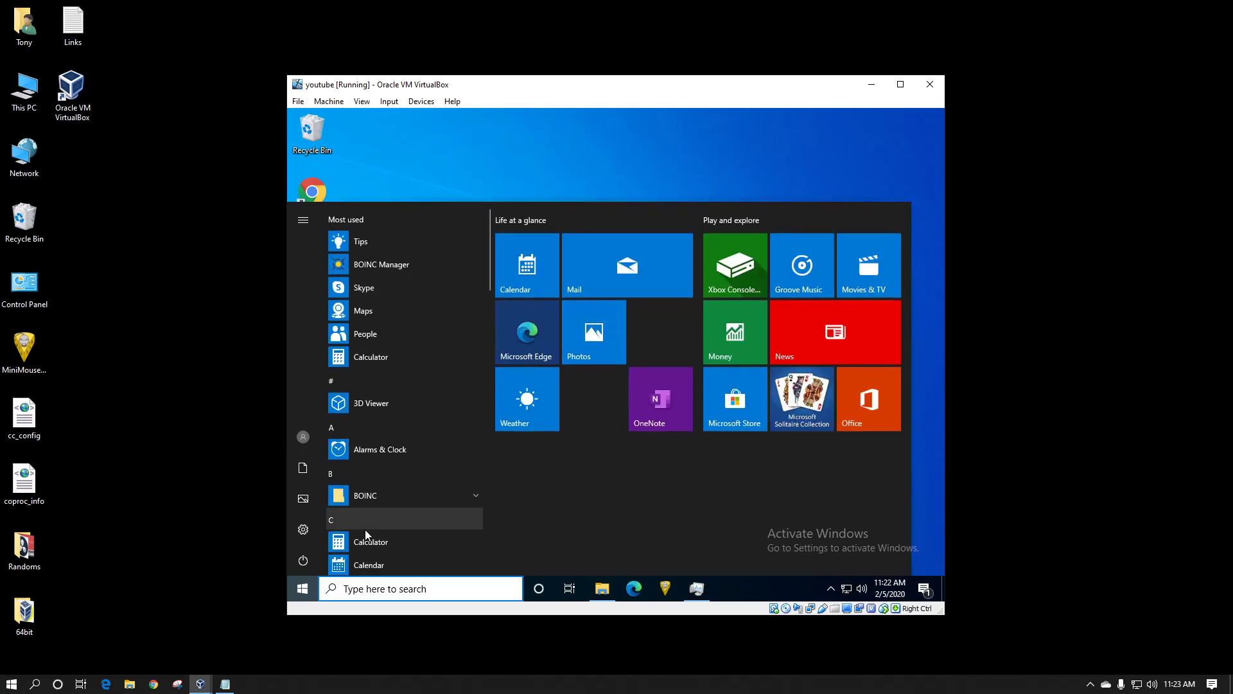
scroll(367, 534, down, 3)
scroll(368, 535, down, 4)
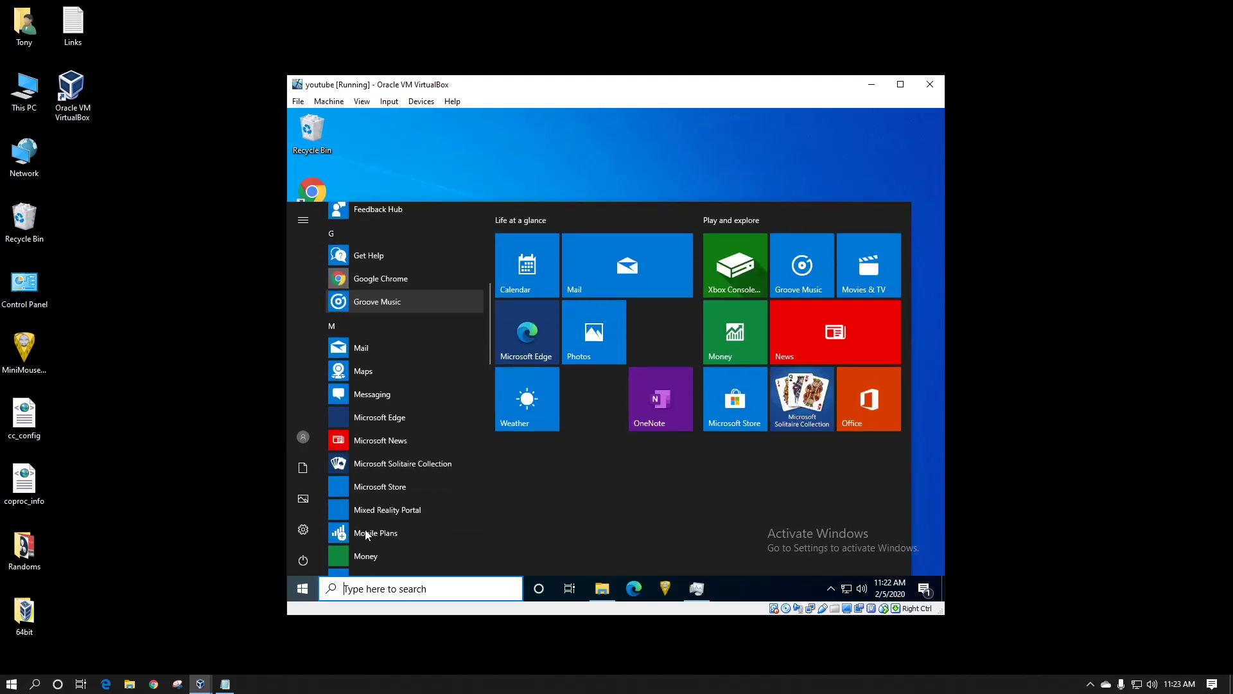
scroll(367, 534, down, 8)
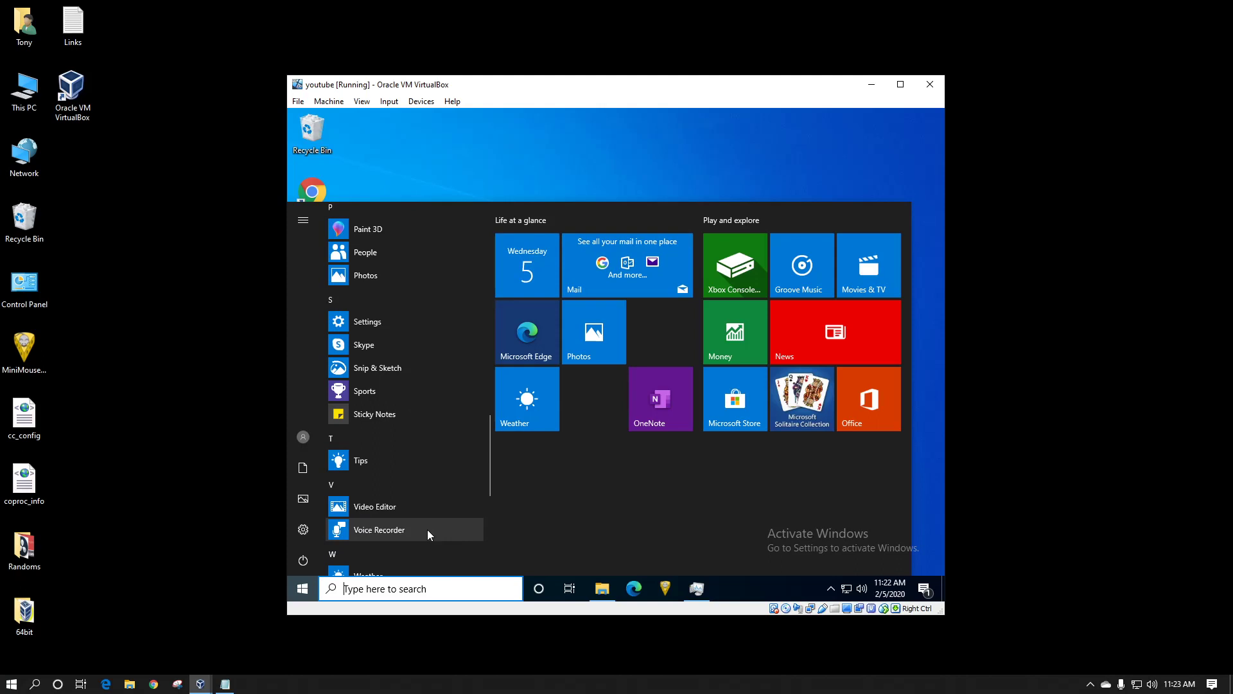
scroll(426, 532, down, 3)
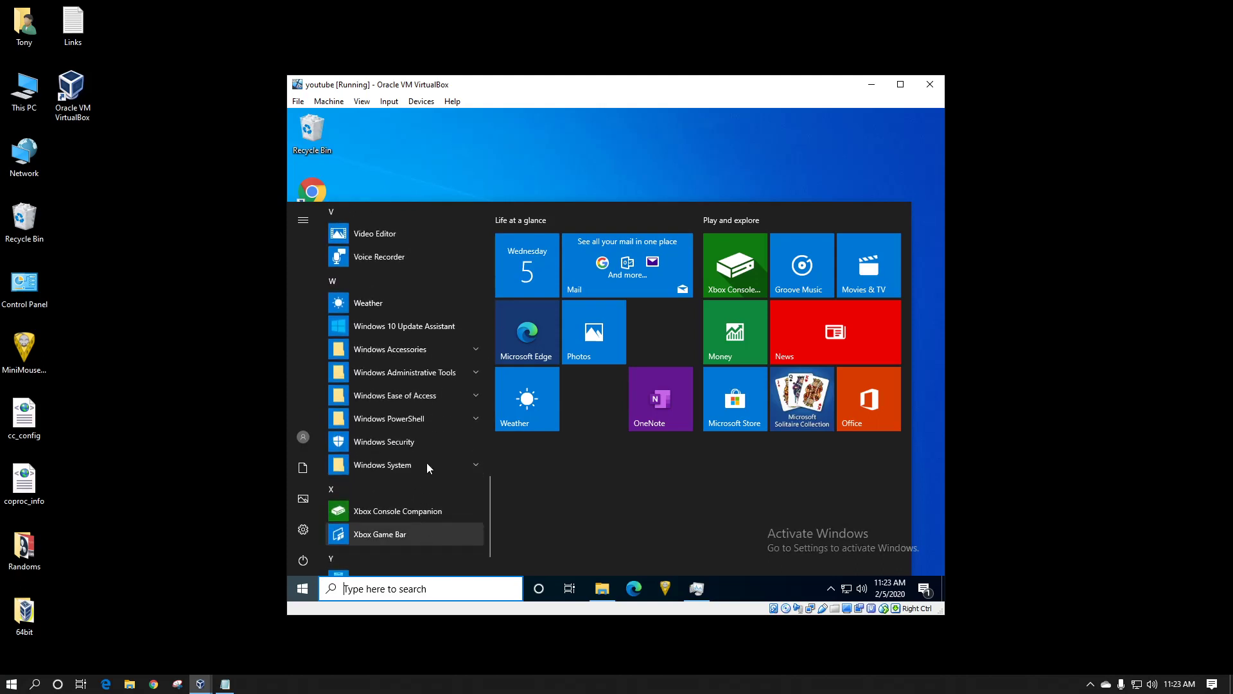
click(417, 354)
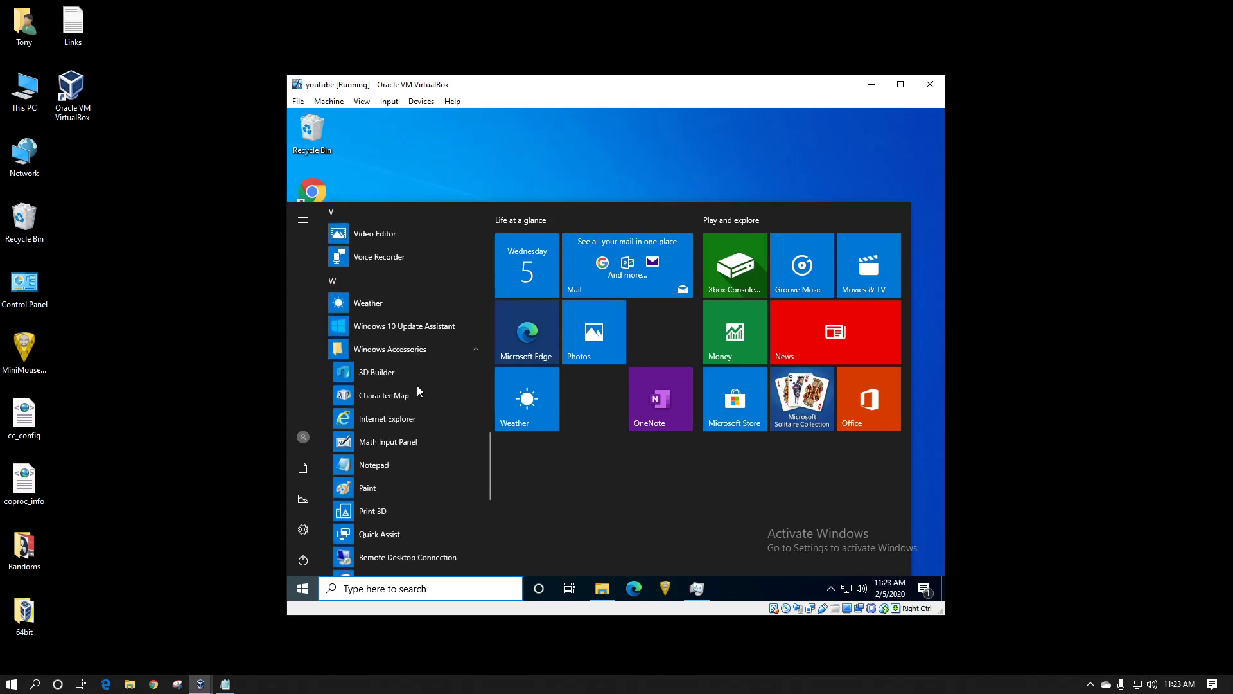
click(393, 468)
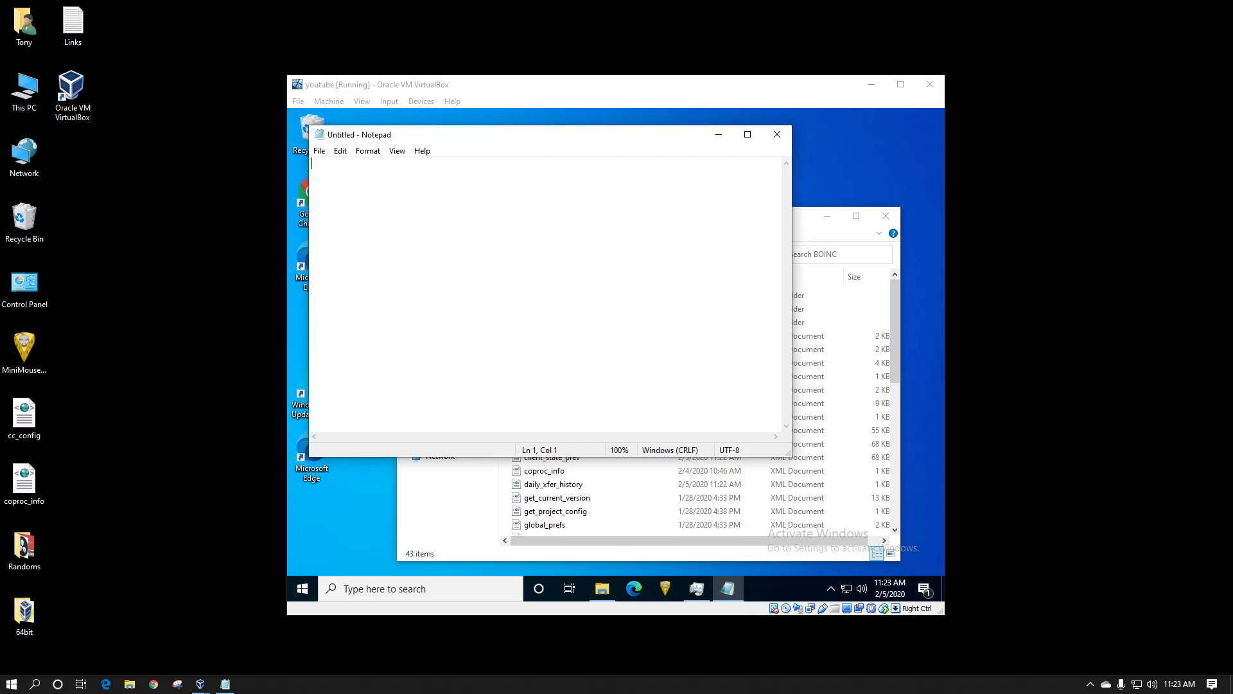
Paste the cc_config XML with start_delay 30, use_all_gpus, report_results_immediately, http_1_0 and ncpus N.
click(467, 227)
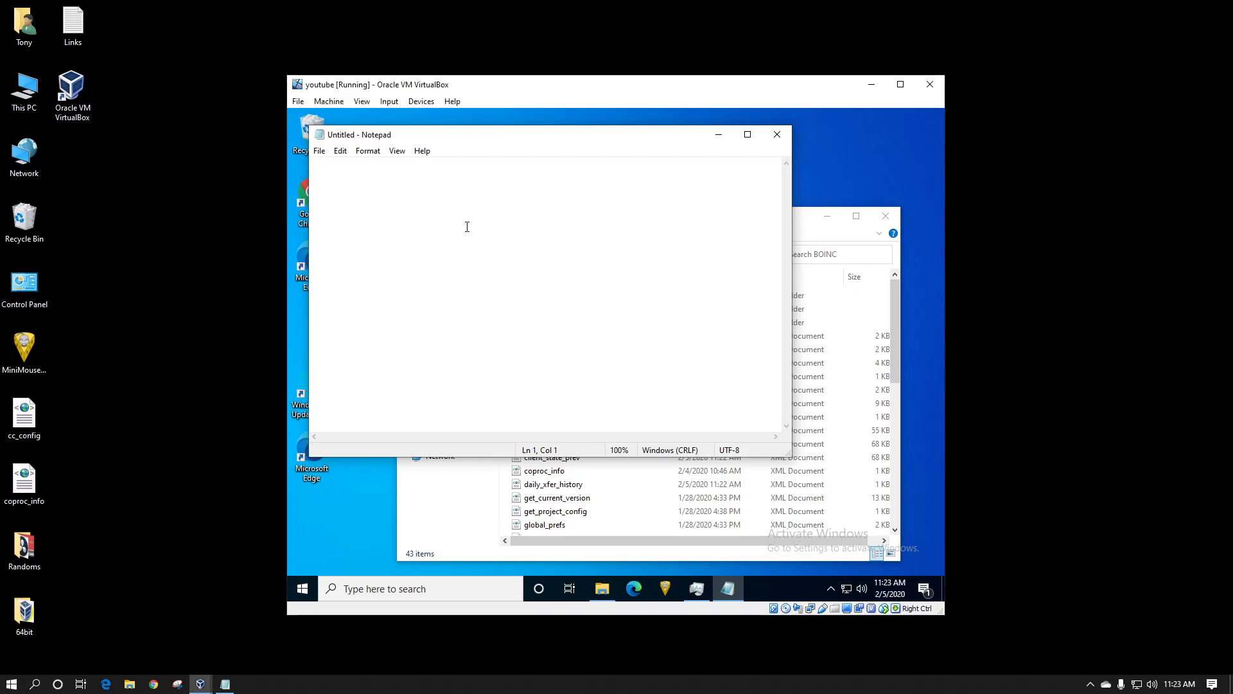
right_click(467, 226)
click(493, 278)
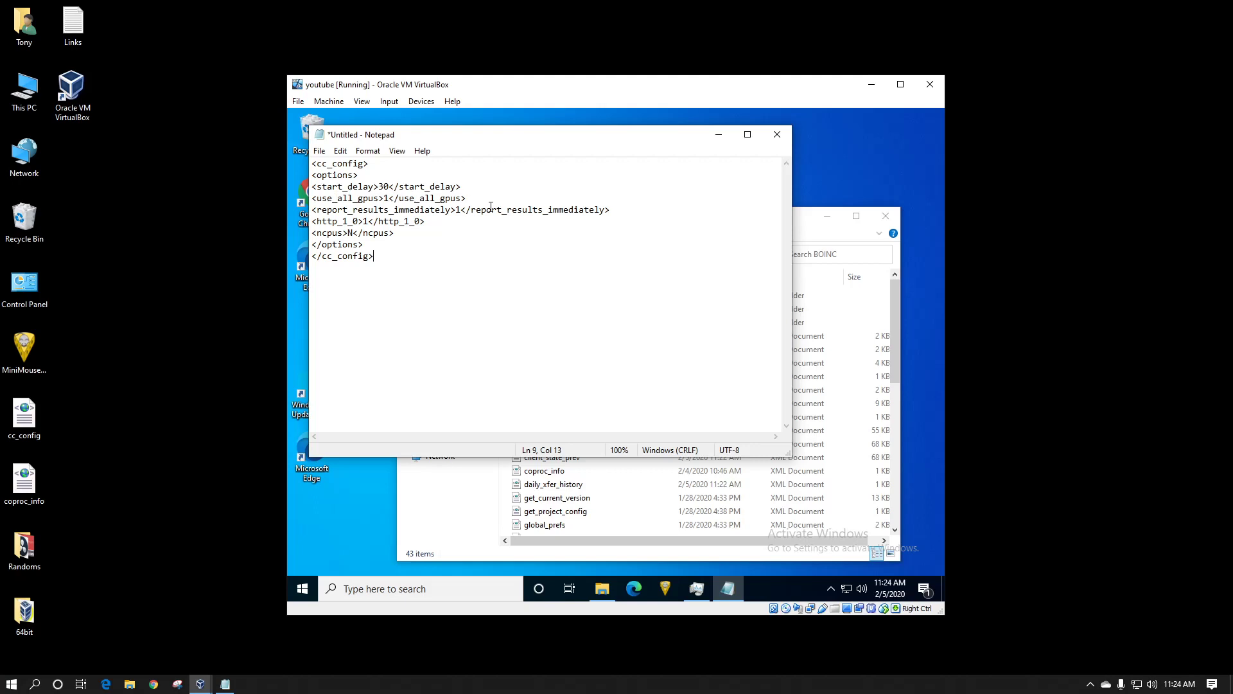
Highlight the use_all_gpus, report_results_immediately, http_1_0 and ncpus lines to explain them.
drag(466, 198, 311, 198)
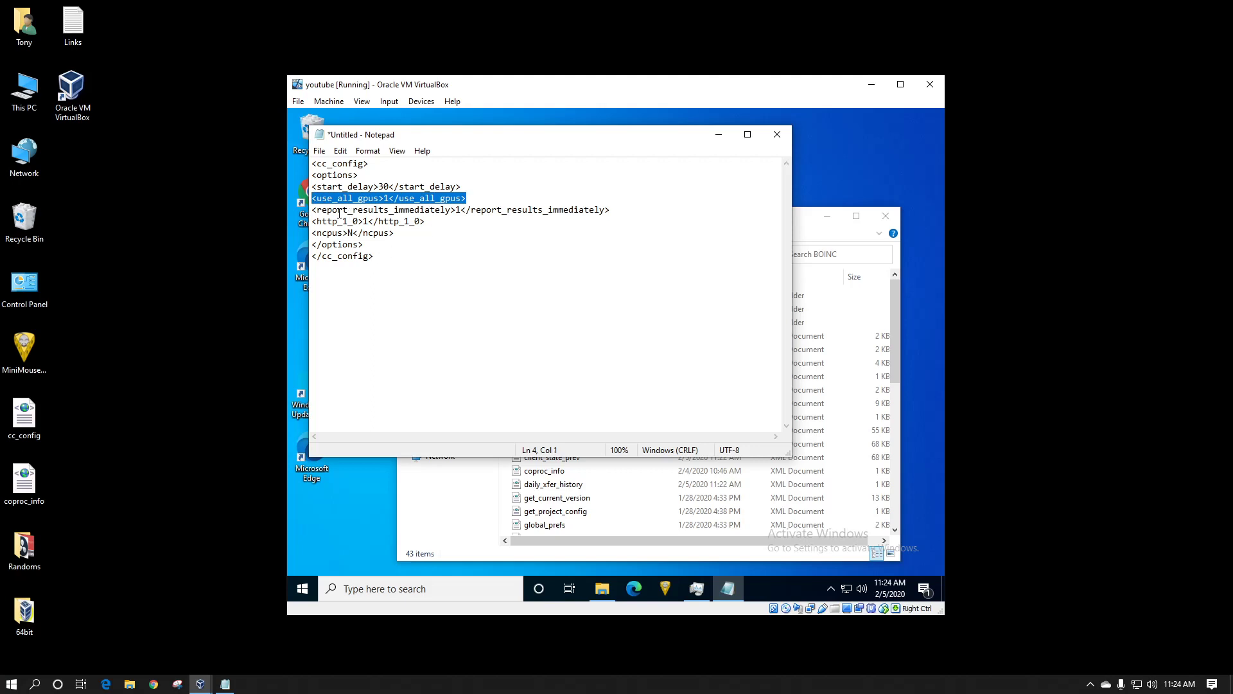
drag(333, 210, 321, 210)
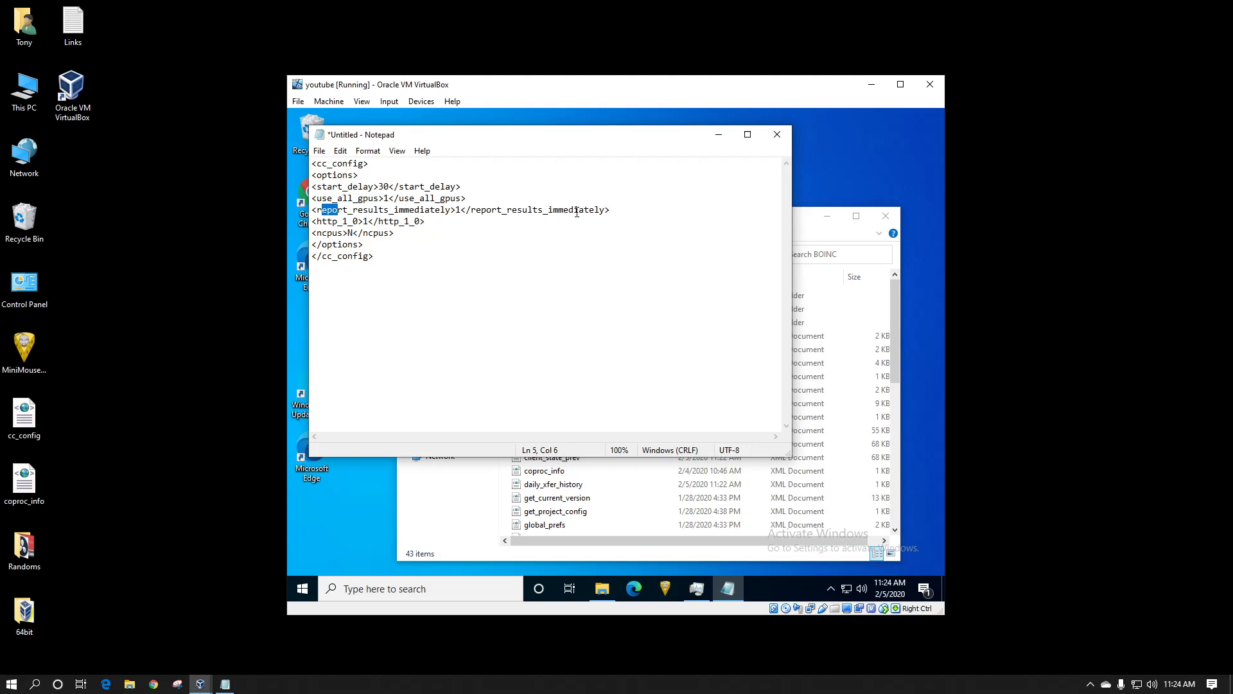
drag(601, 210, 399, 210)
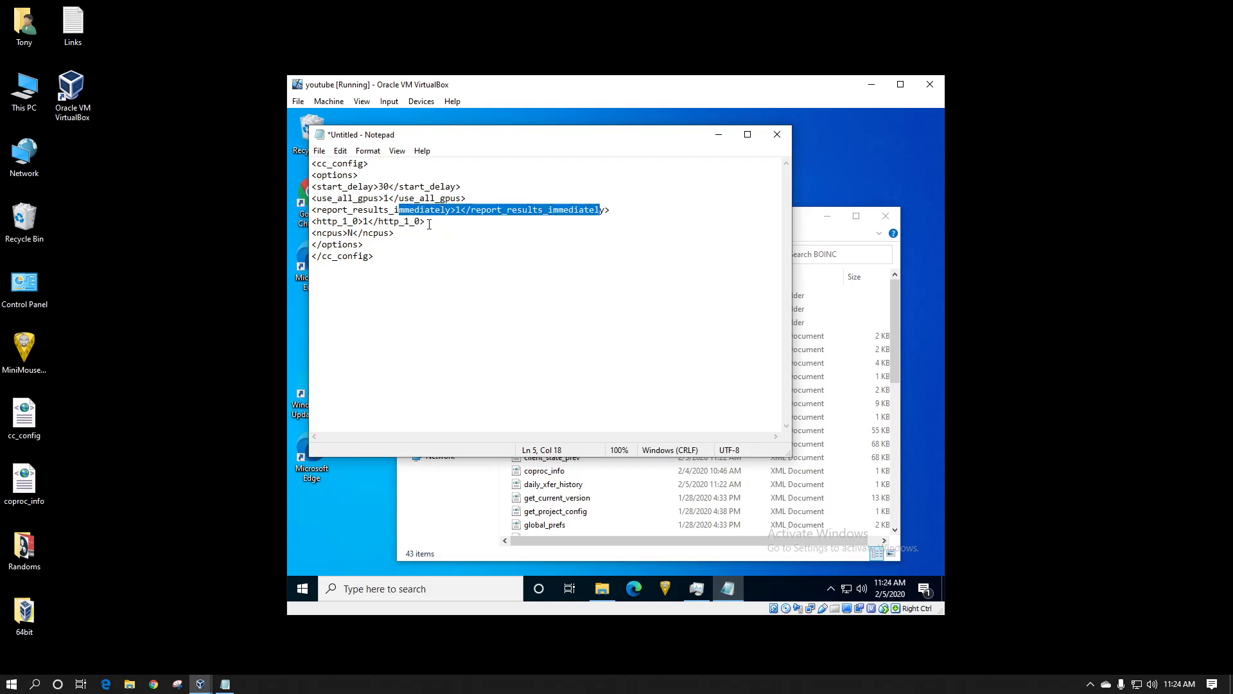
drag(425, 222, 317, 221)
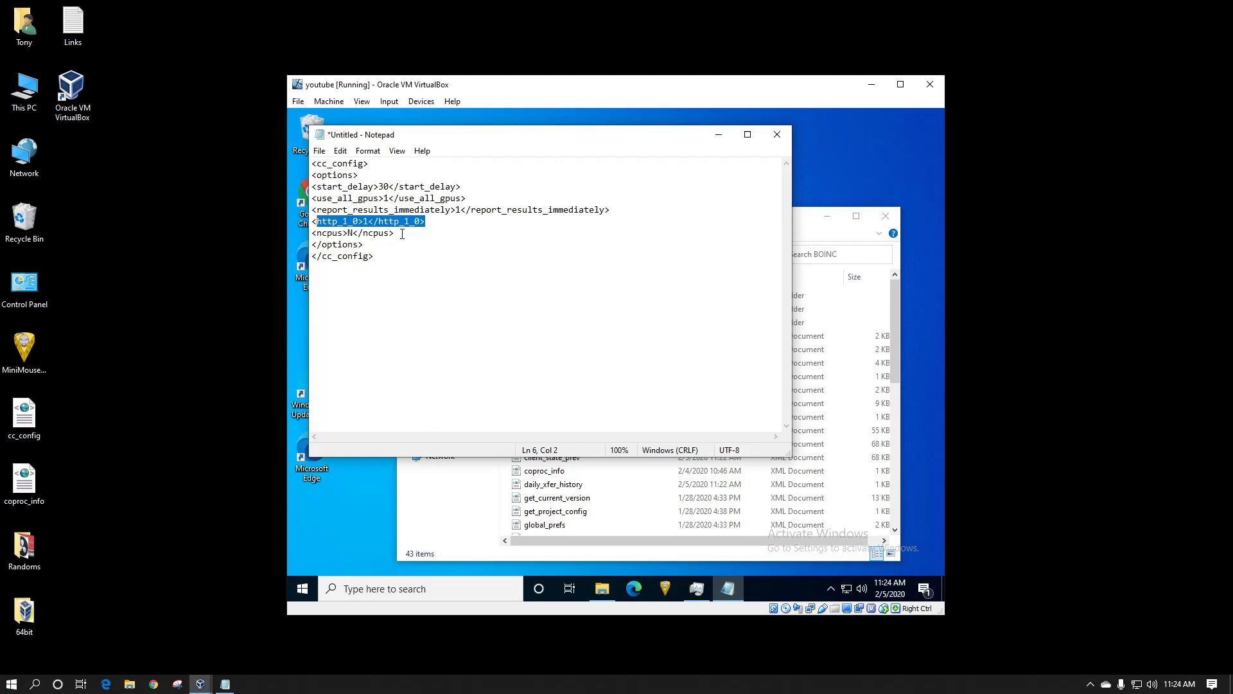
drag(402, 234, 313, 234)
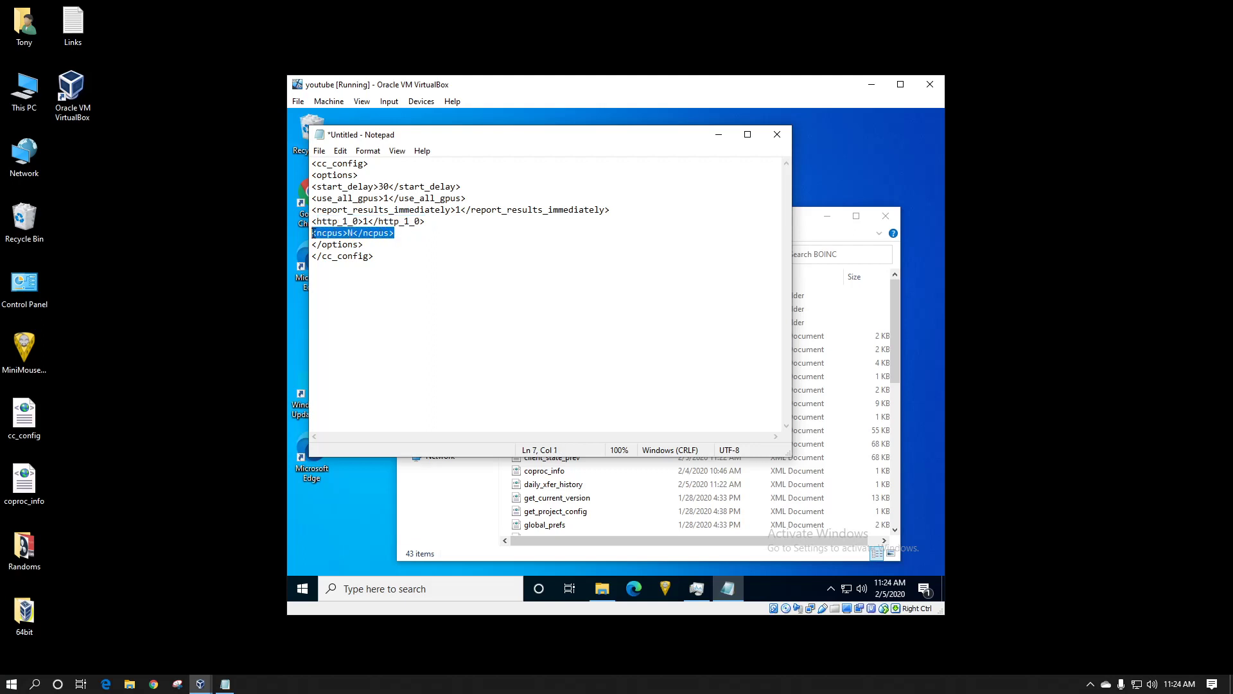
Replace the N placeholder in ncpus with 10.
click(353, 234)
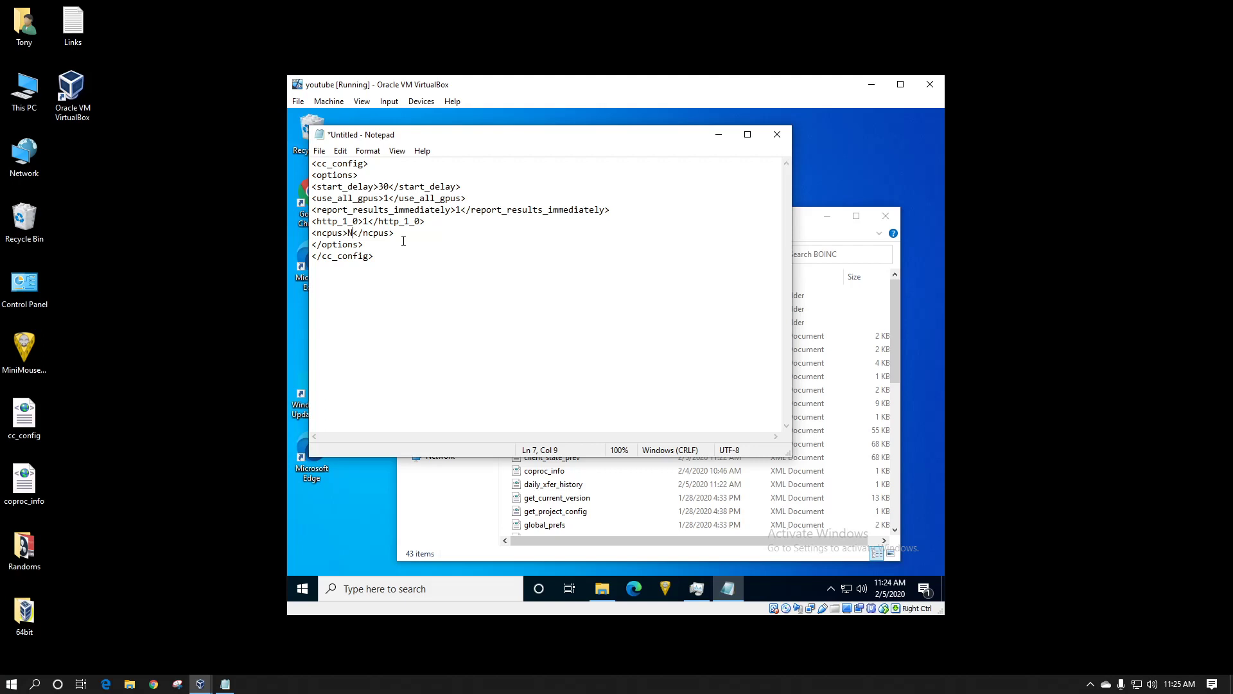
key(BackSpace)
text(10)
Start Save As and browse to C:\ProgramData\BOINC.
click(320, 151)
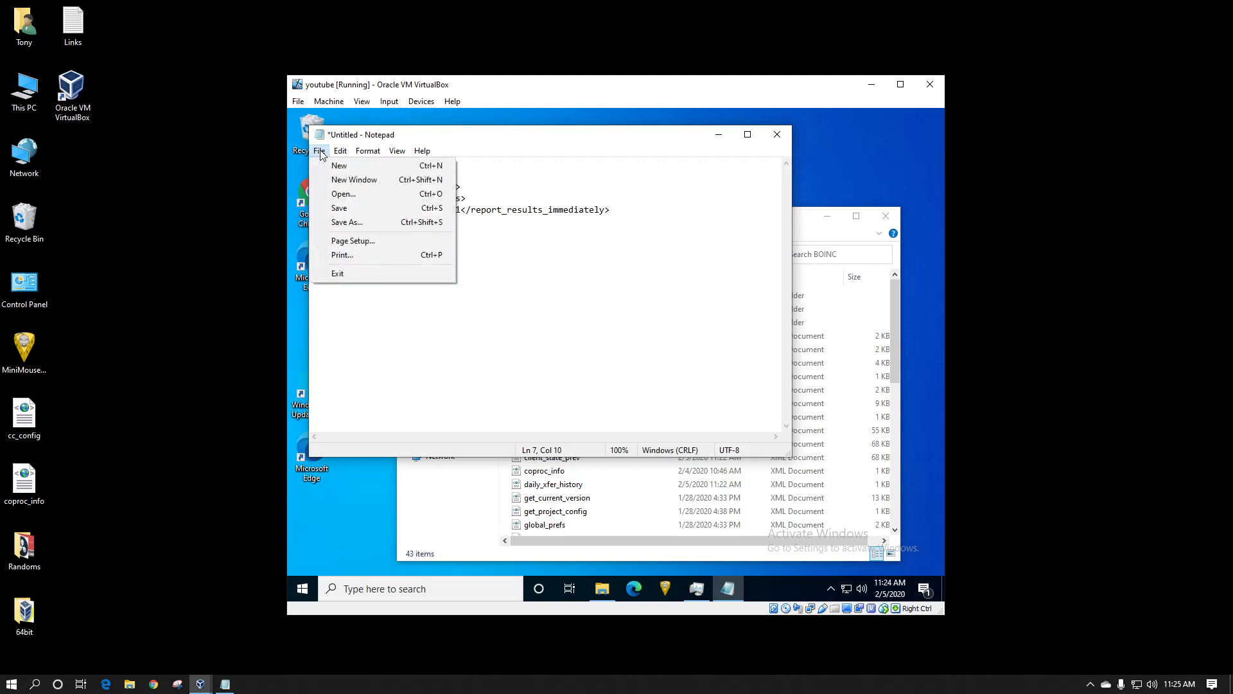
click(347, 224)
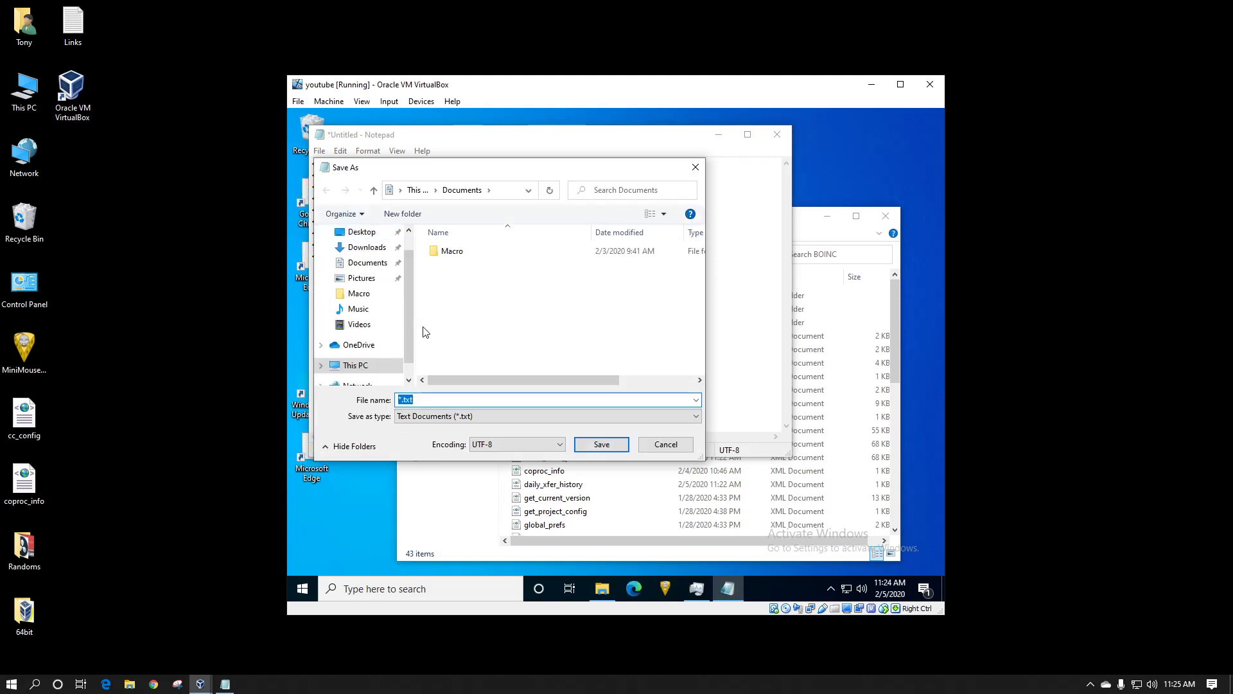
click(368, 365)
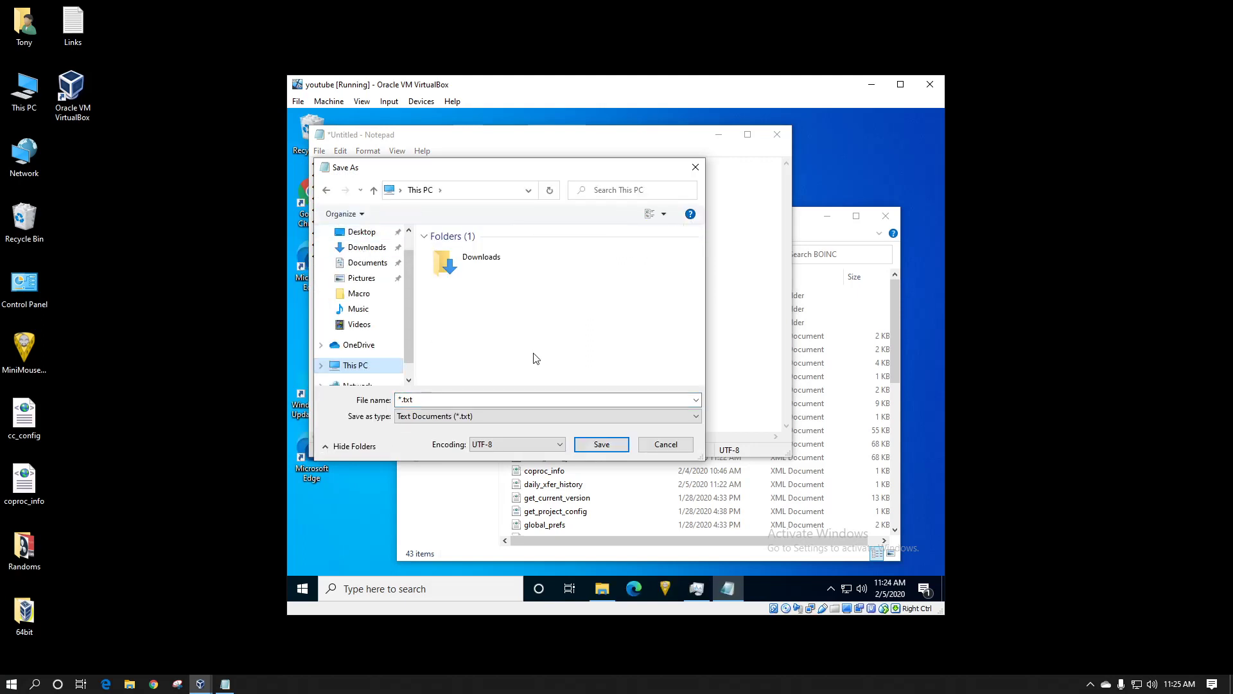
scroll(526, 364, down, 3)
double_click(509, 327)
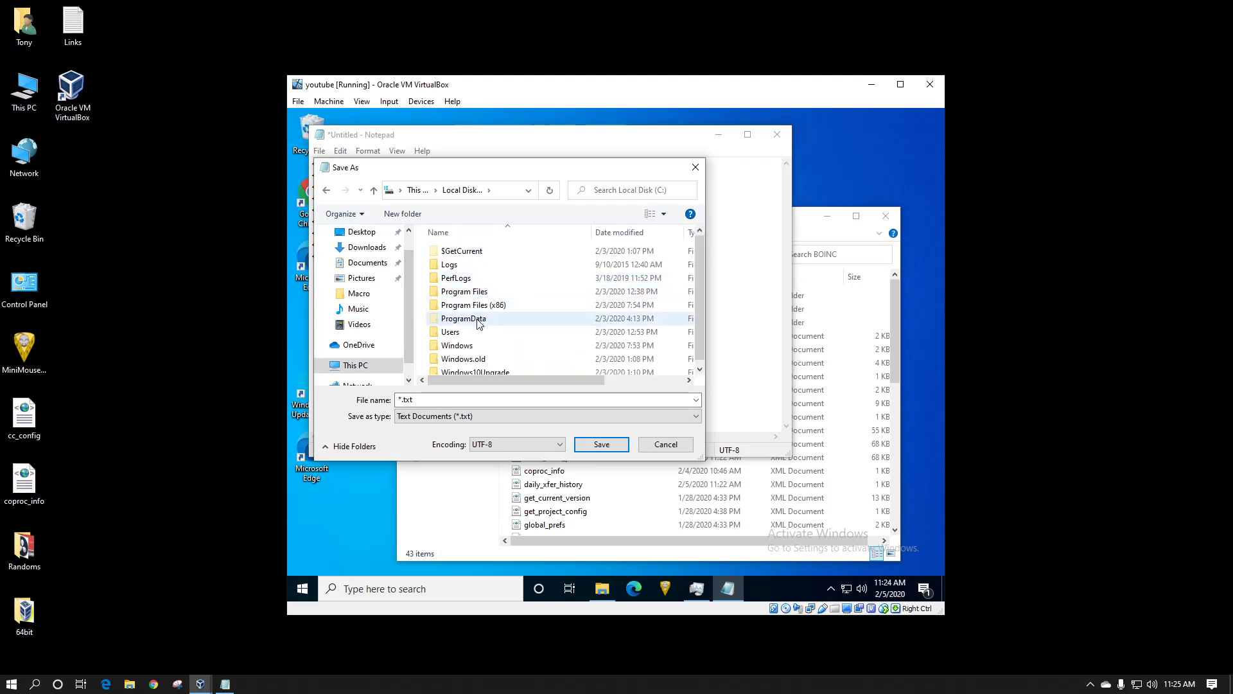
double_click(476, 319)
double_click(453, 252)
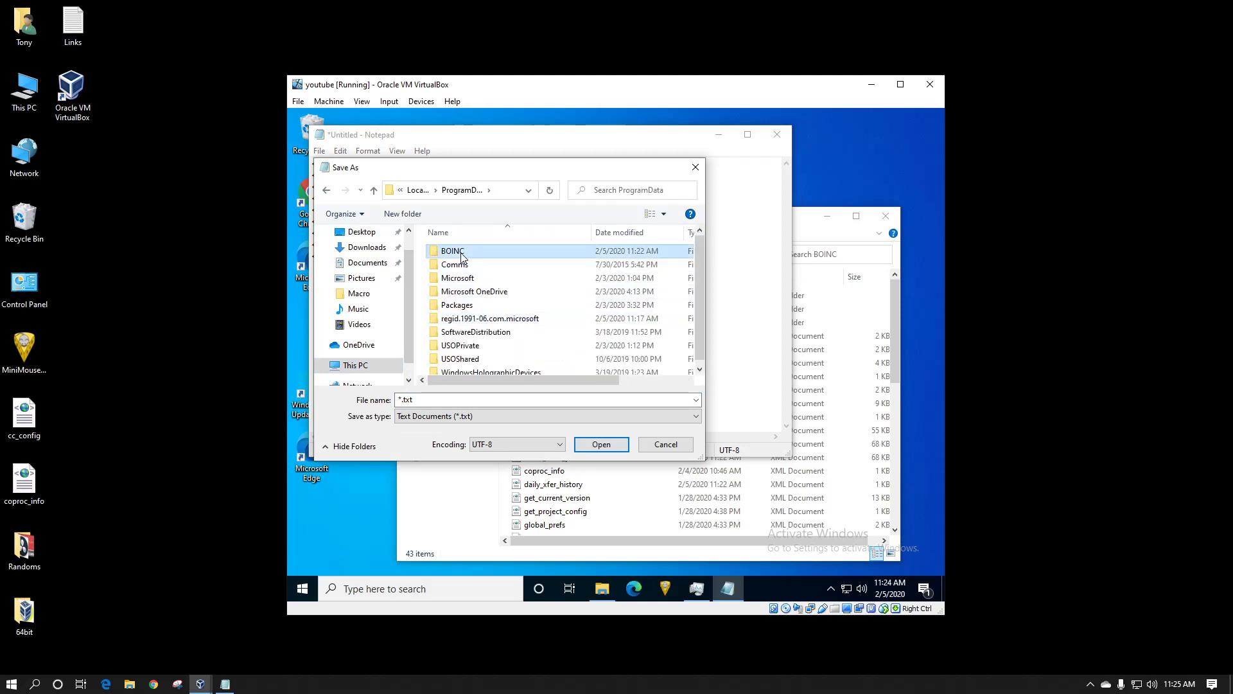
Save the file as cc_config.xml with Save as type set to All Files.
click(429, 419)
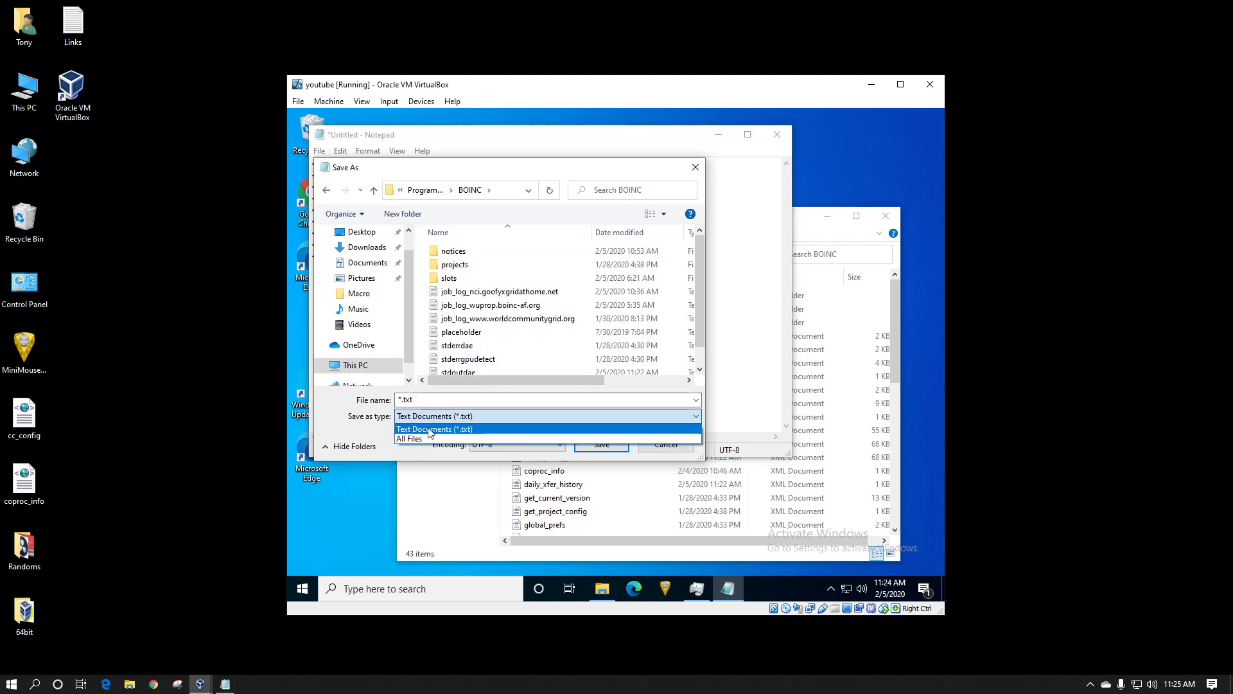
click(429, 441)
click(442, 400)
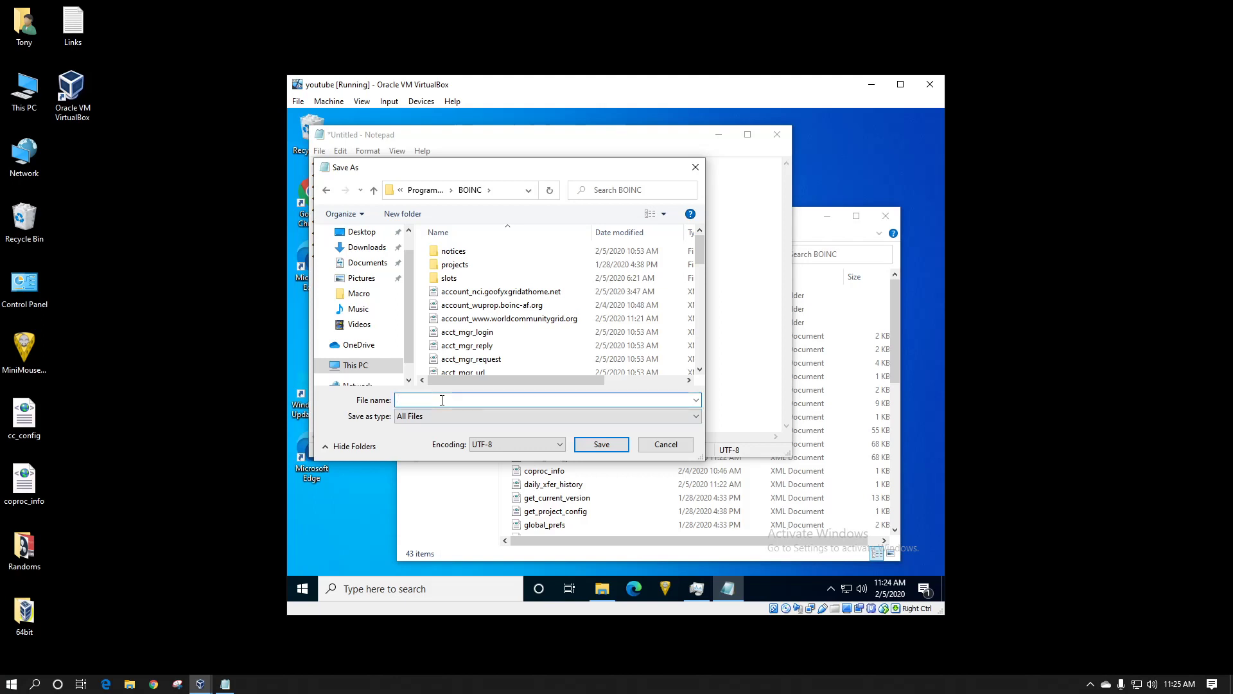
text(cc_config.xml)
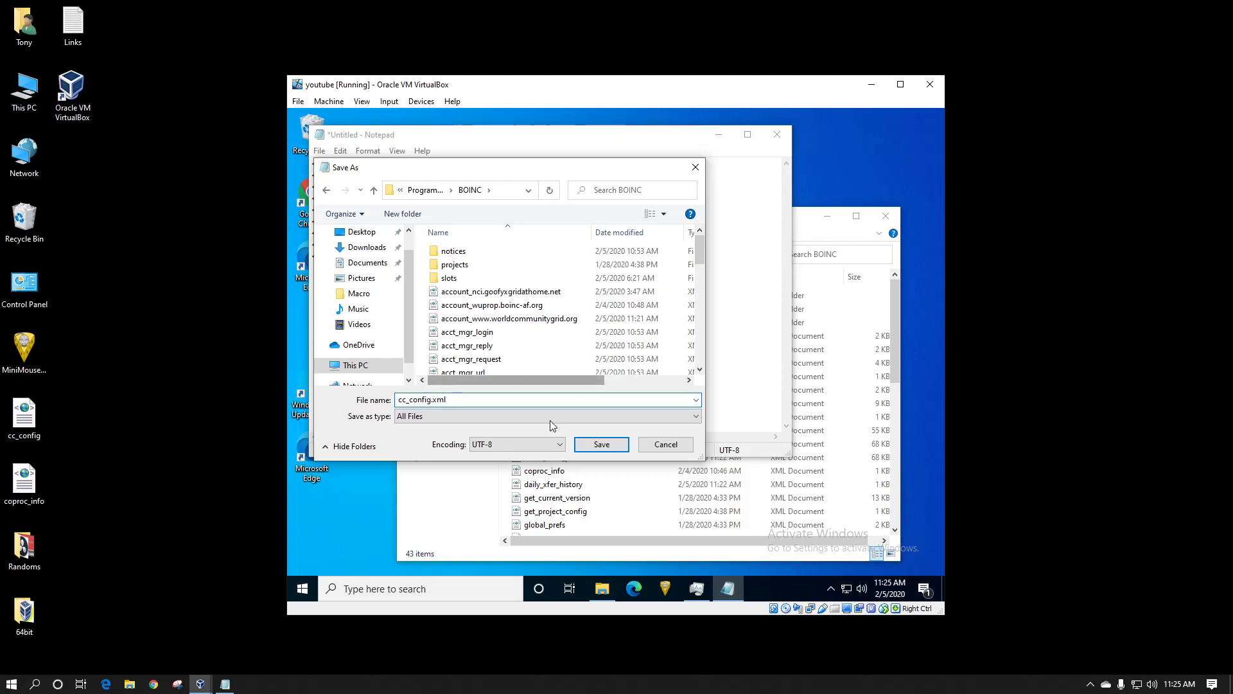
click(616, 446)
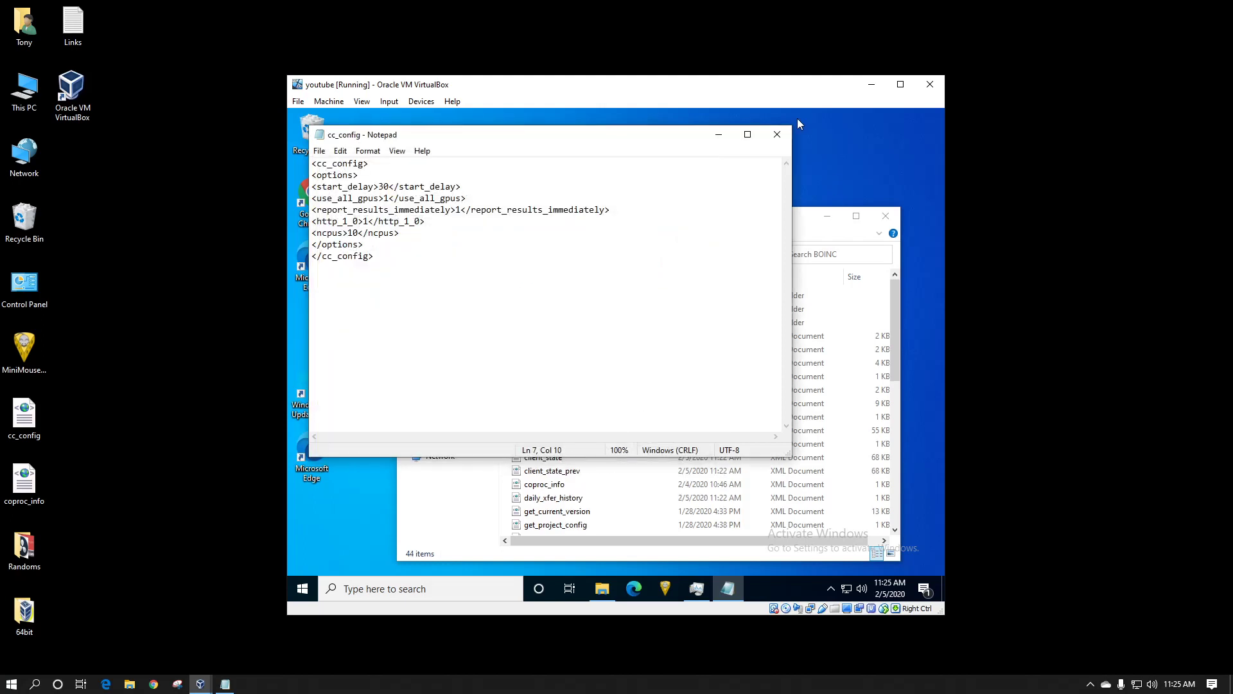
Close Notepad and relaunch BOINC Manager from the Start menu.
click(778, 134)
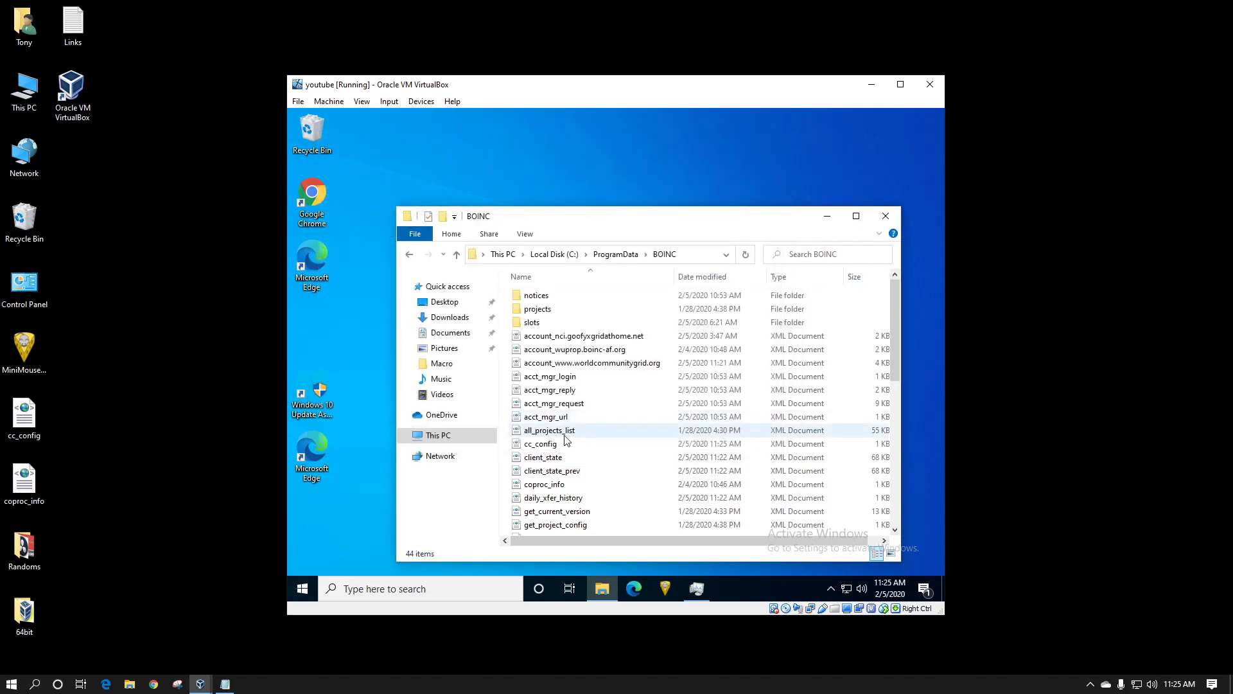
click(303, 592)
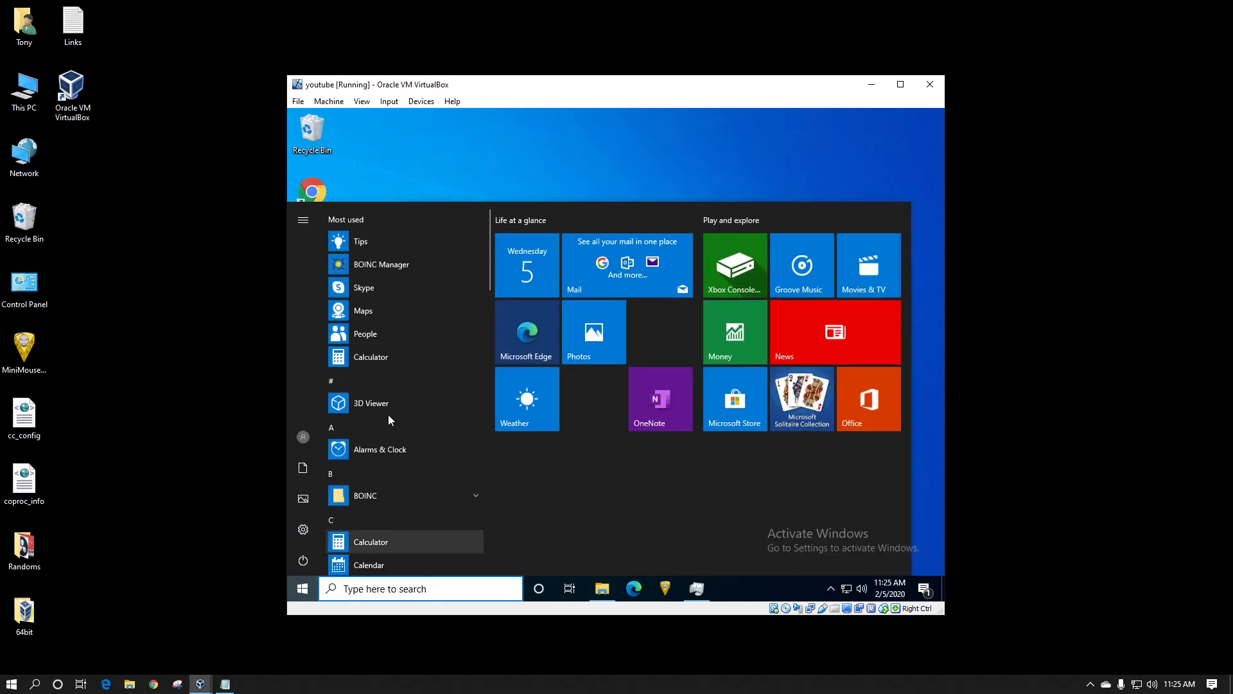
click(386, 267)
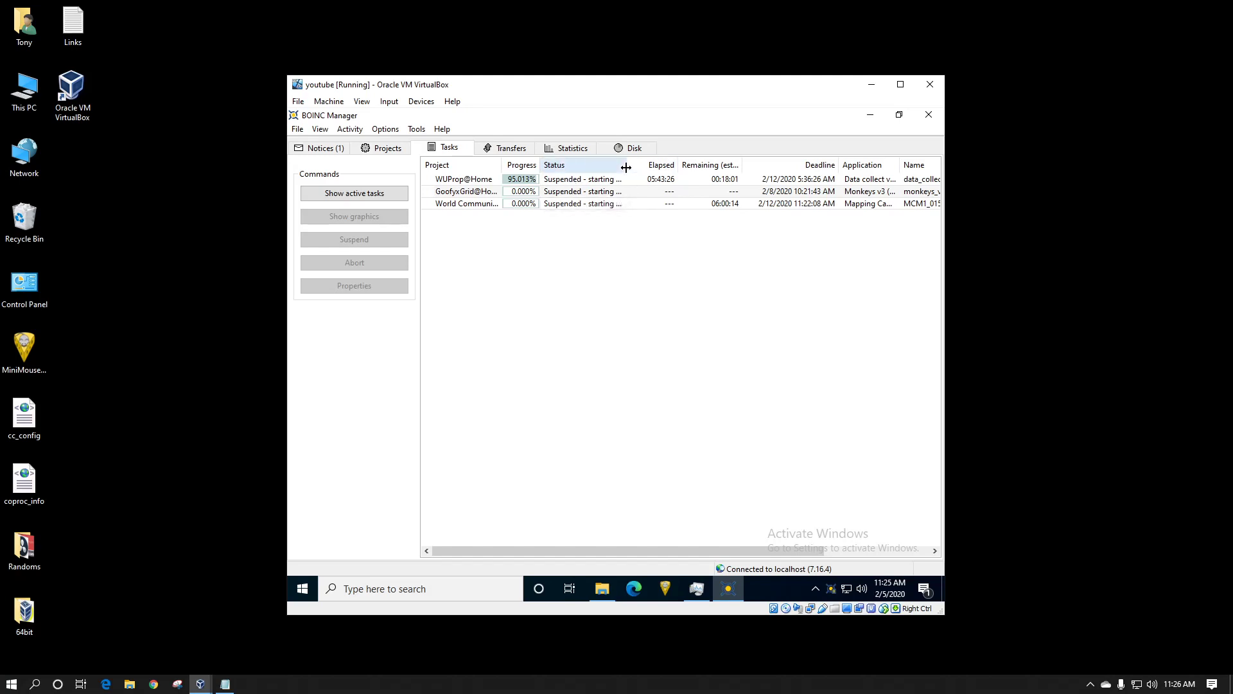
Widen the Status column and find 'Config: simulate 10 CPUs' in the Event Log.
drag(626, 165, 672, 164)
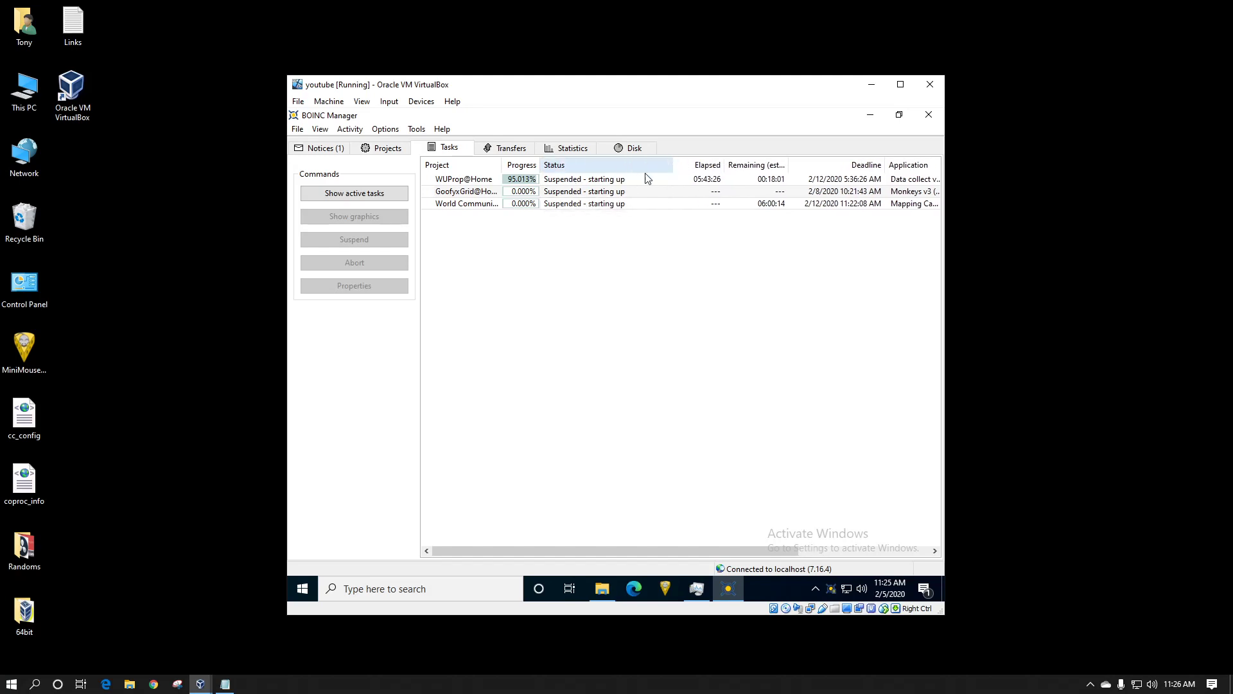
click(417, 128)
click(449, 225)
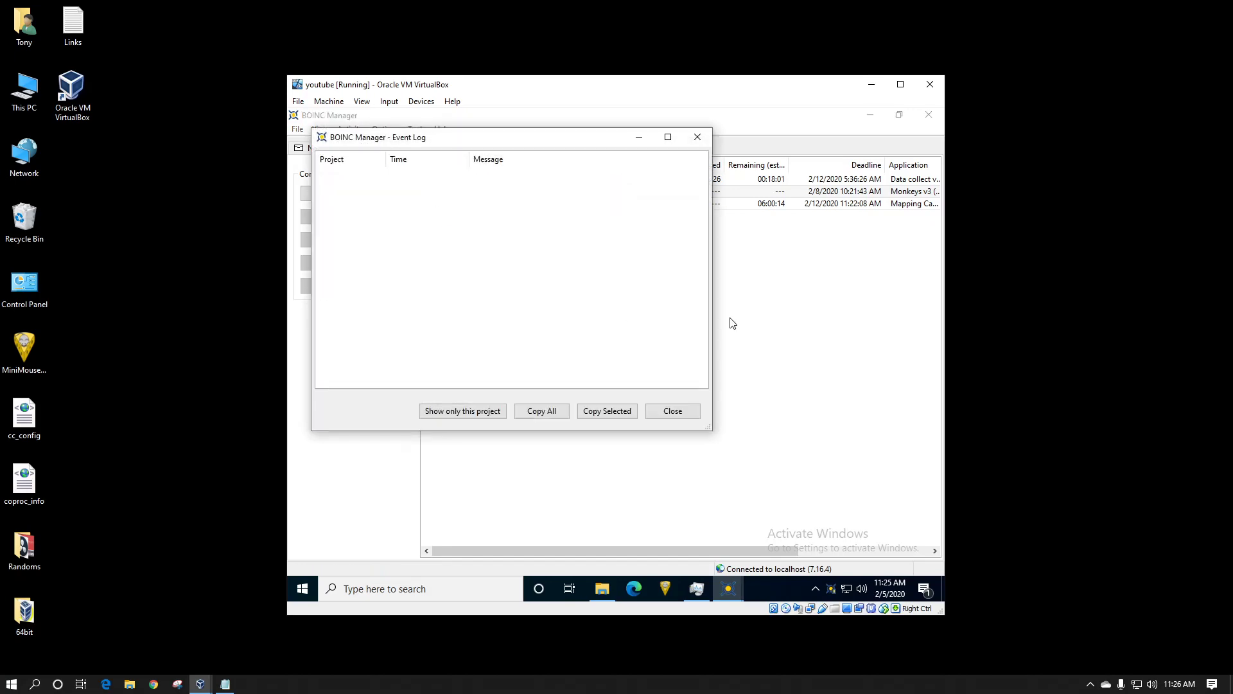
click(705, 234)
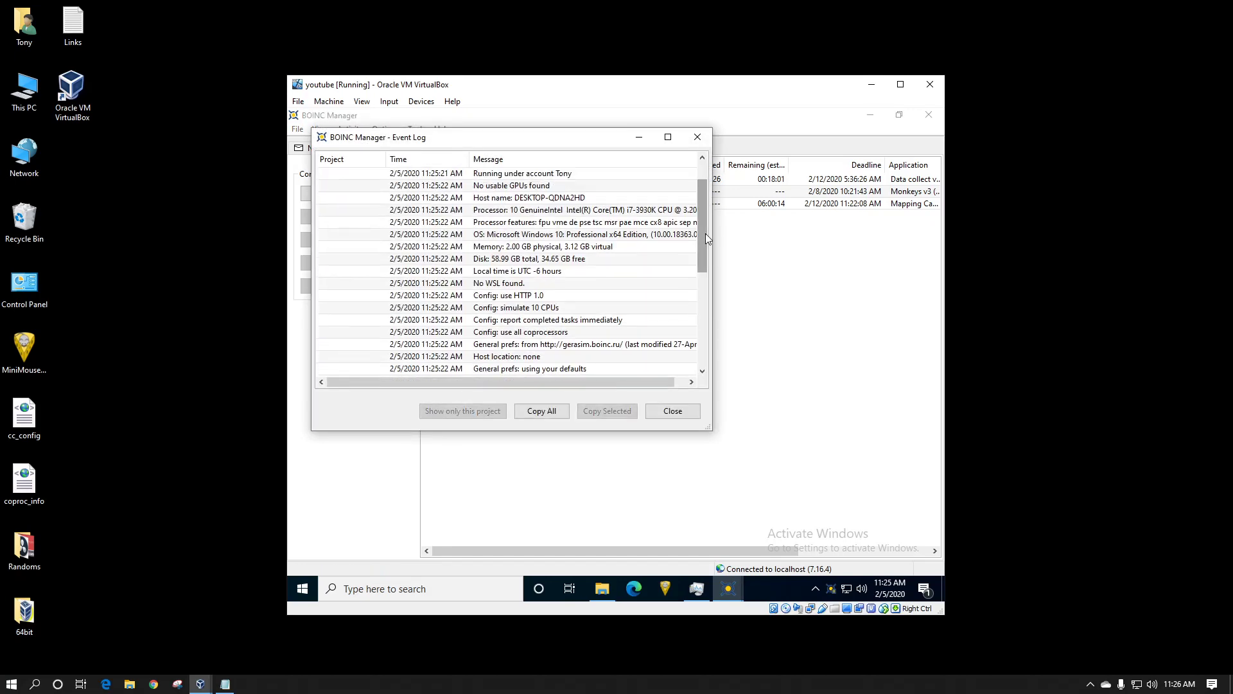
scroll(705, 233, up, 1)
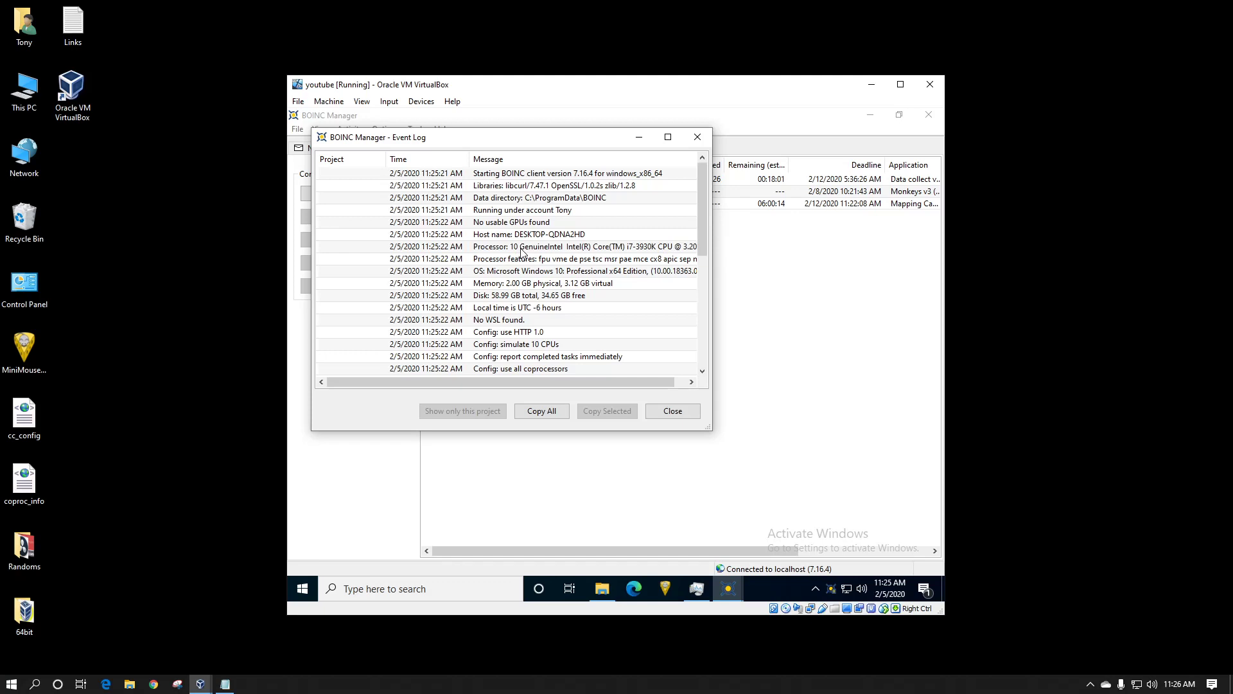
click(511, 347)
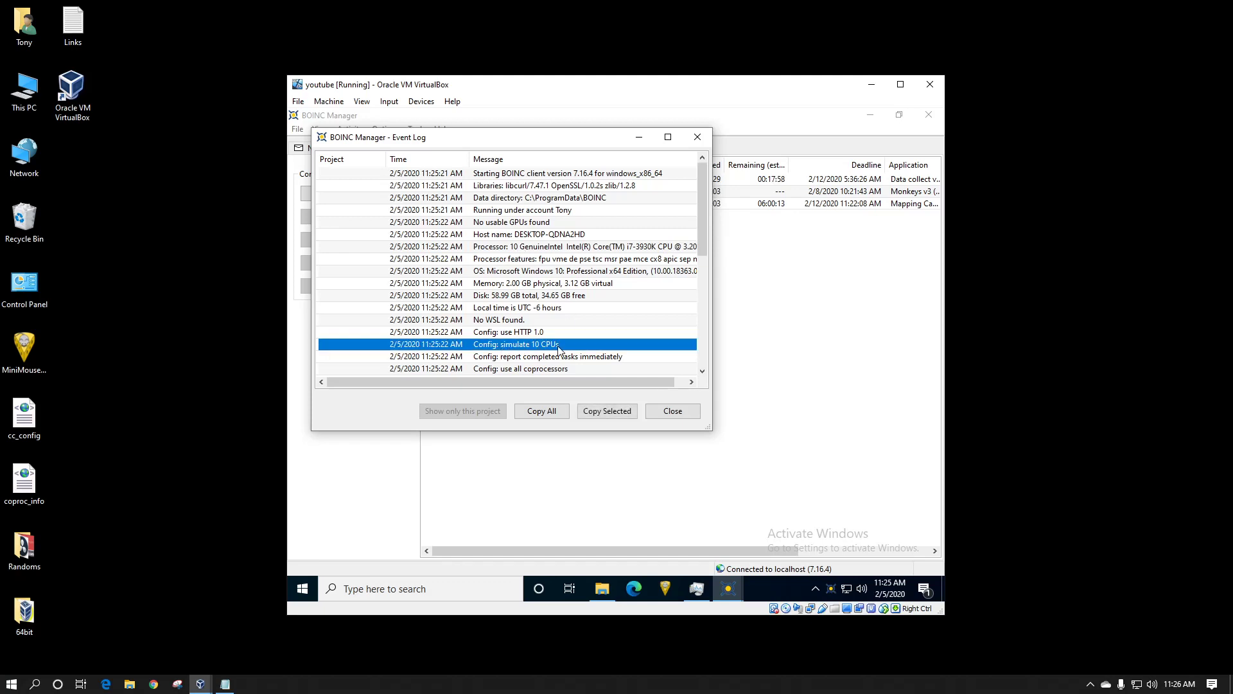
Request a project update for World Community Grid, then return to the Tasks list.
click(672, 411)
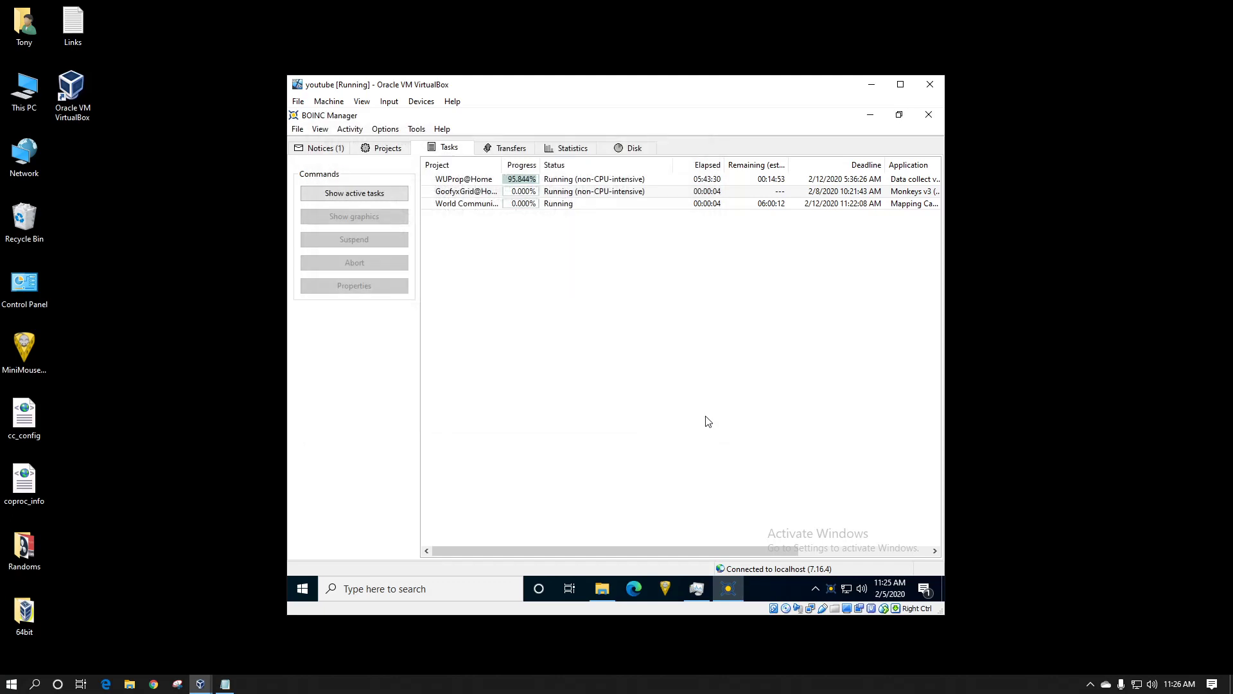
click(387, 148)
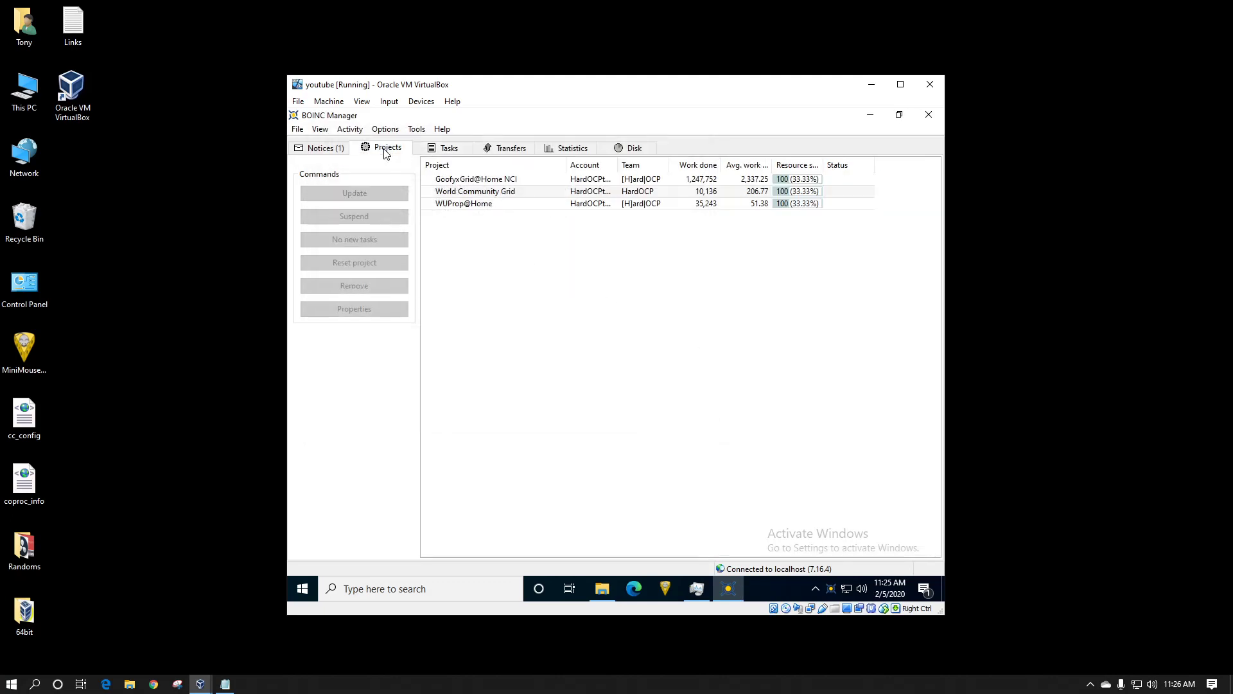
click(474, 192)
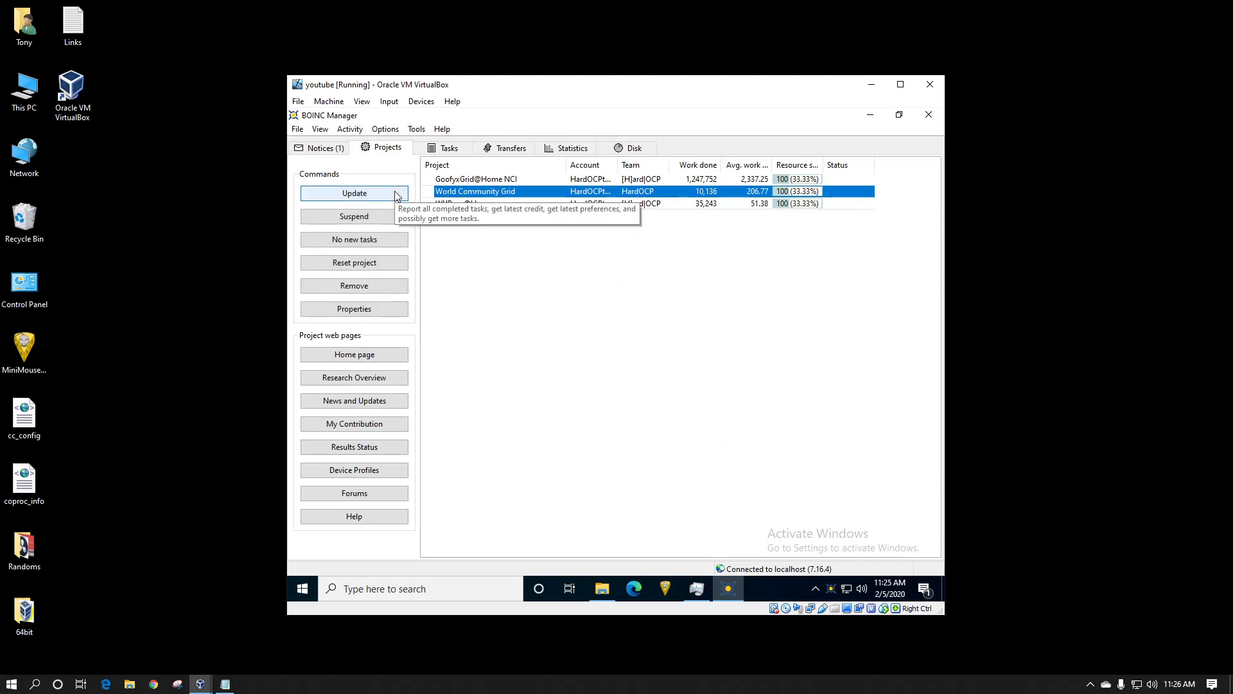
click(396, 195)
click(445, 149)
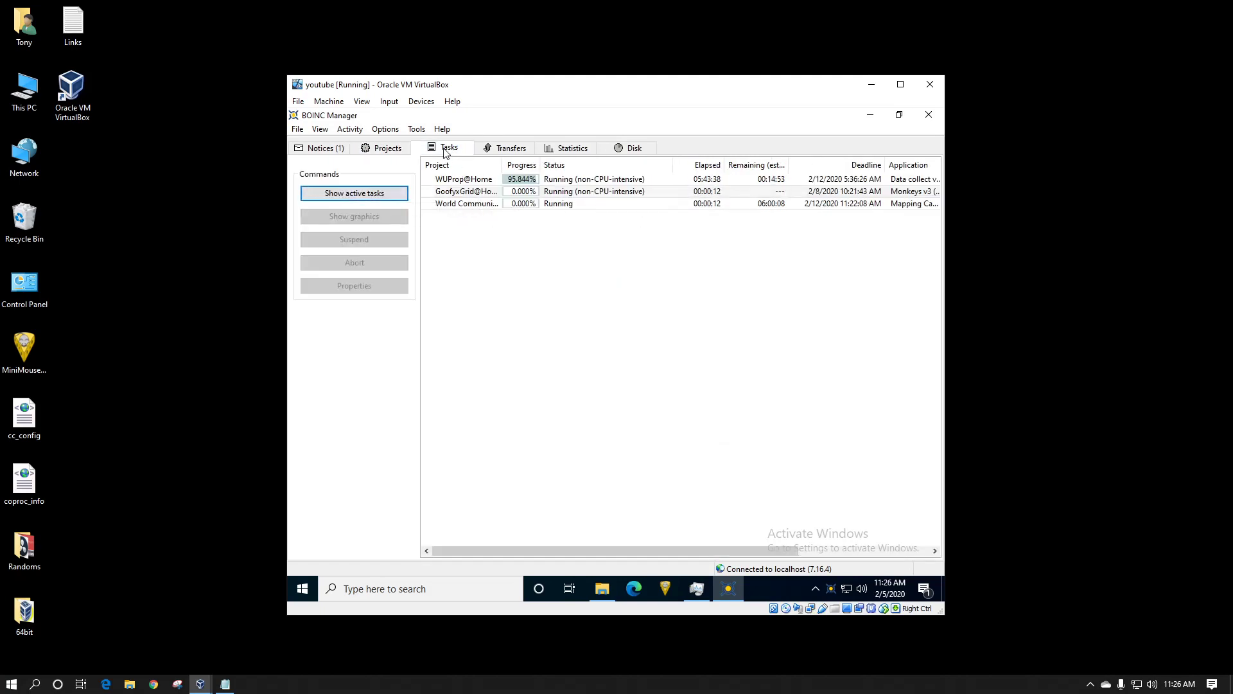
Check the Event Log for the logged World Community Grid update, then close it.
click(416, 129)
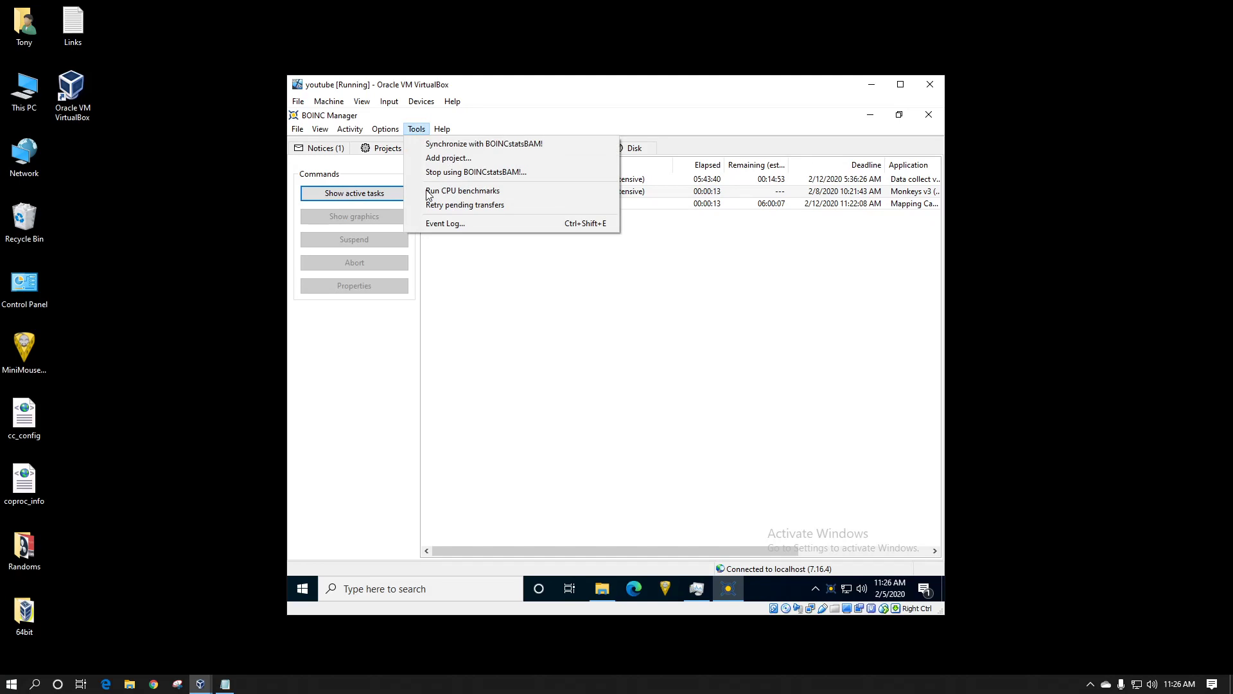
click(437, 223)
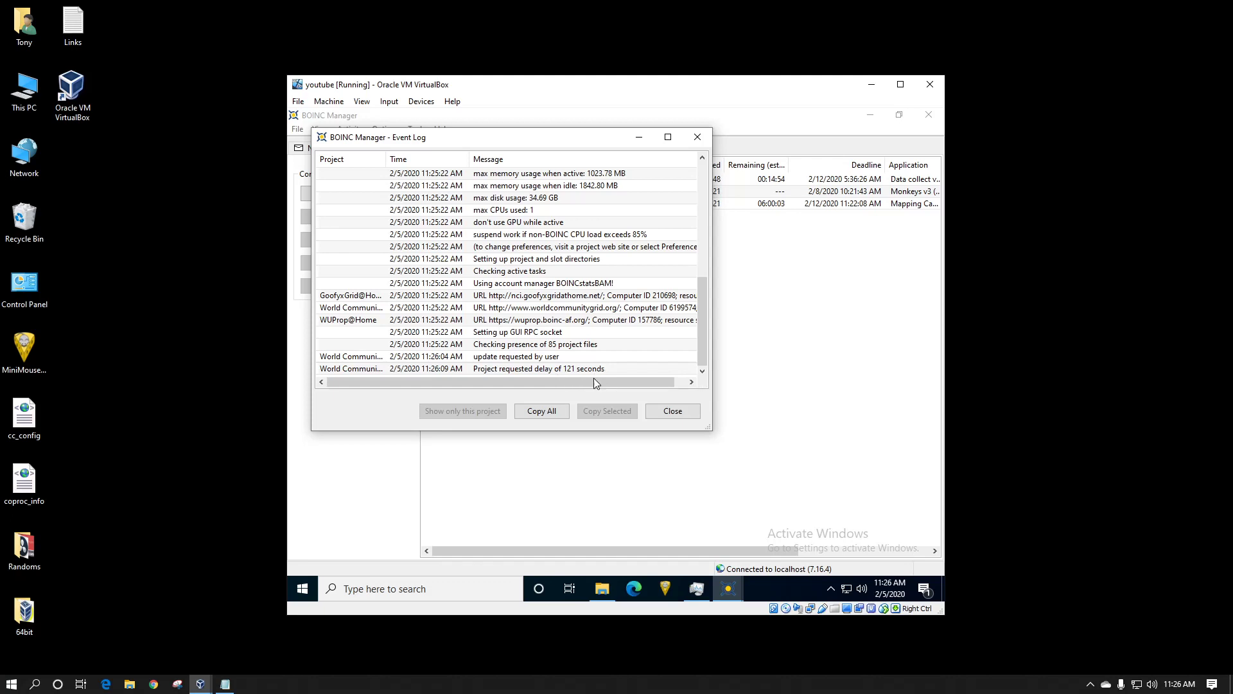
click(673, 412)
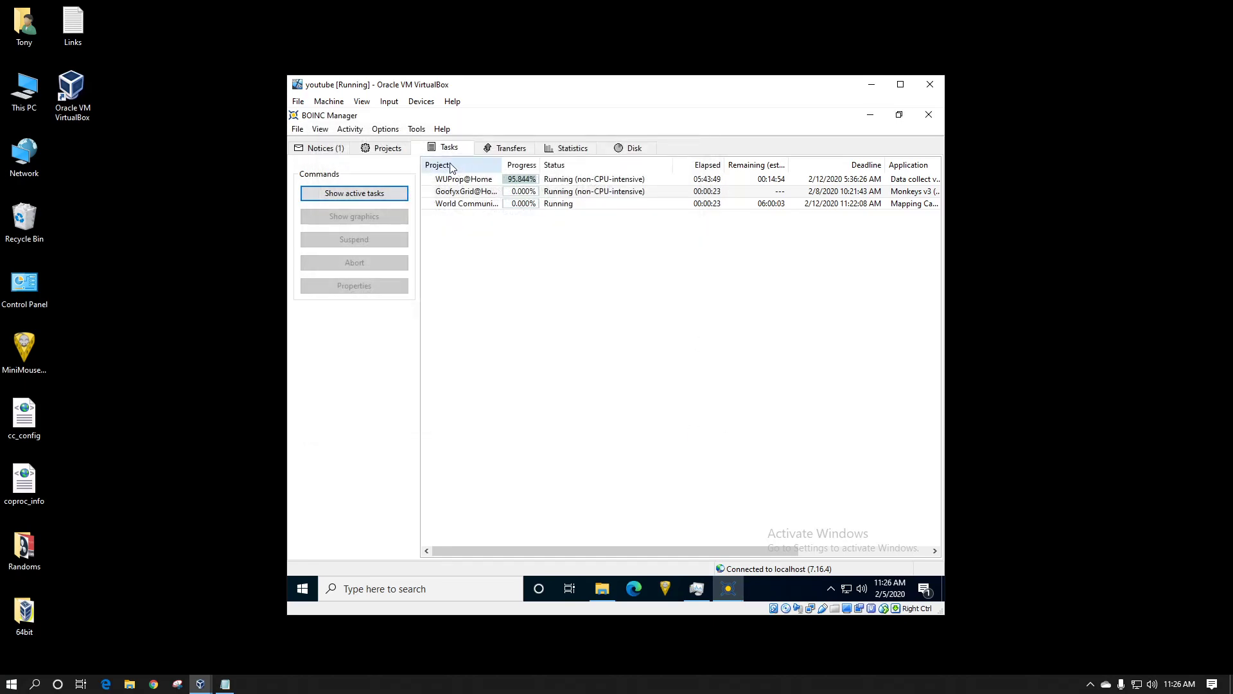
Set 'Use at most % of the CPUs' to 100 in computing preferences and save.
click(386, 128)
click(397, 144)
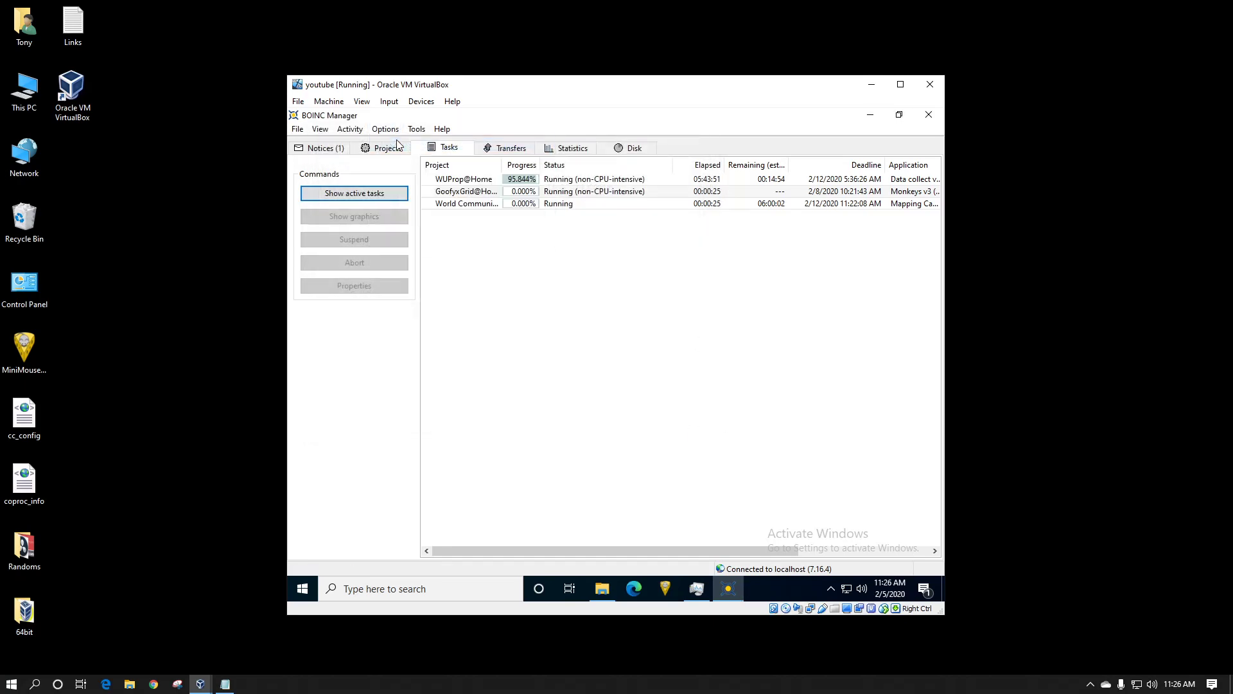
double_click(542, 248)
text(1)
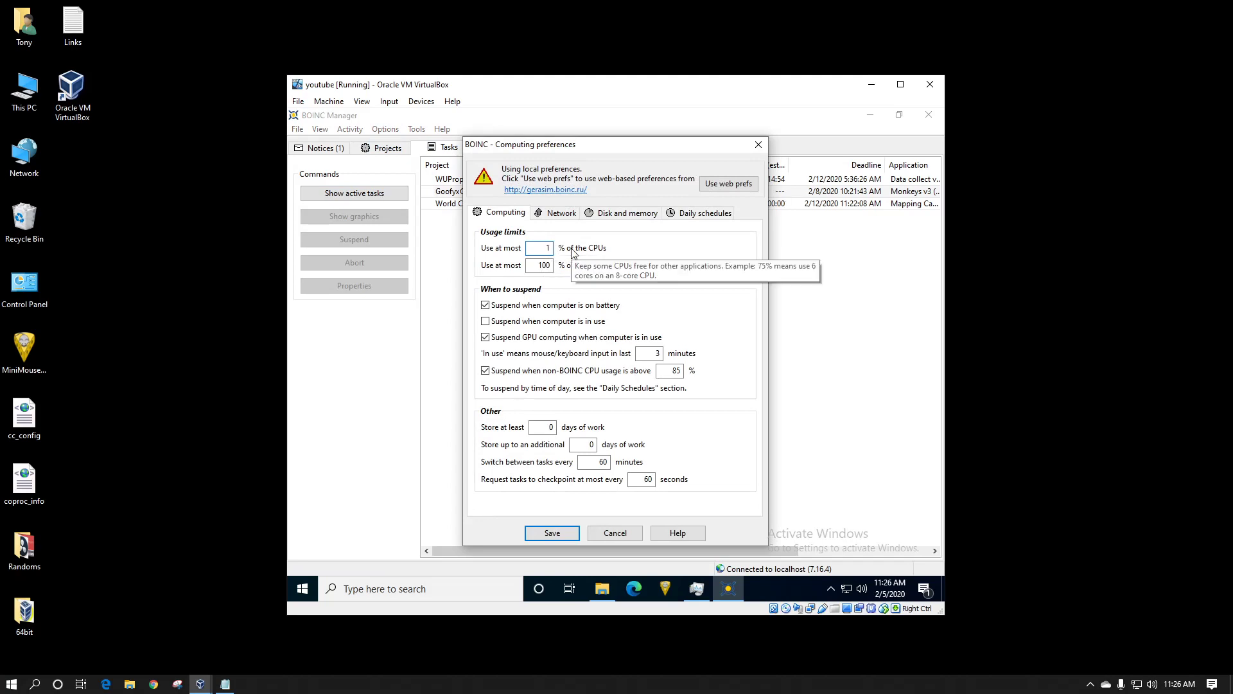
text(00)
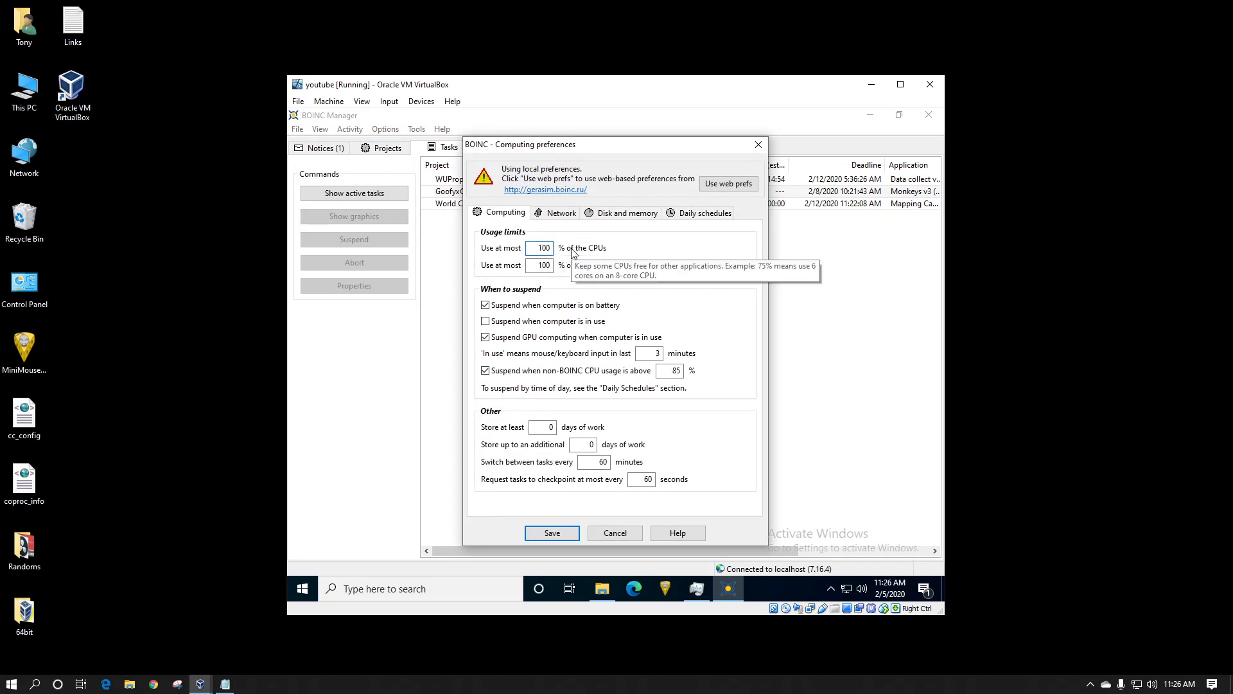
click(553, 534)
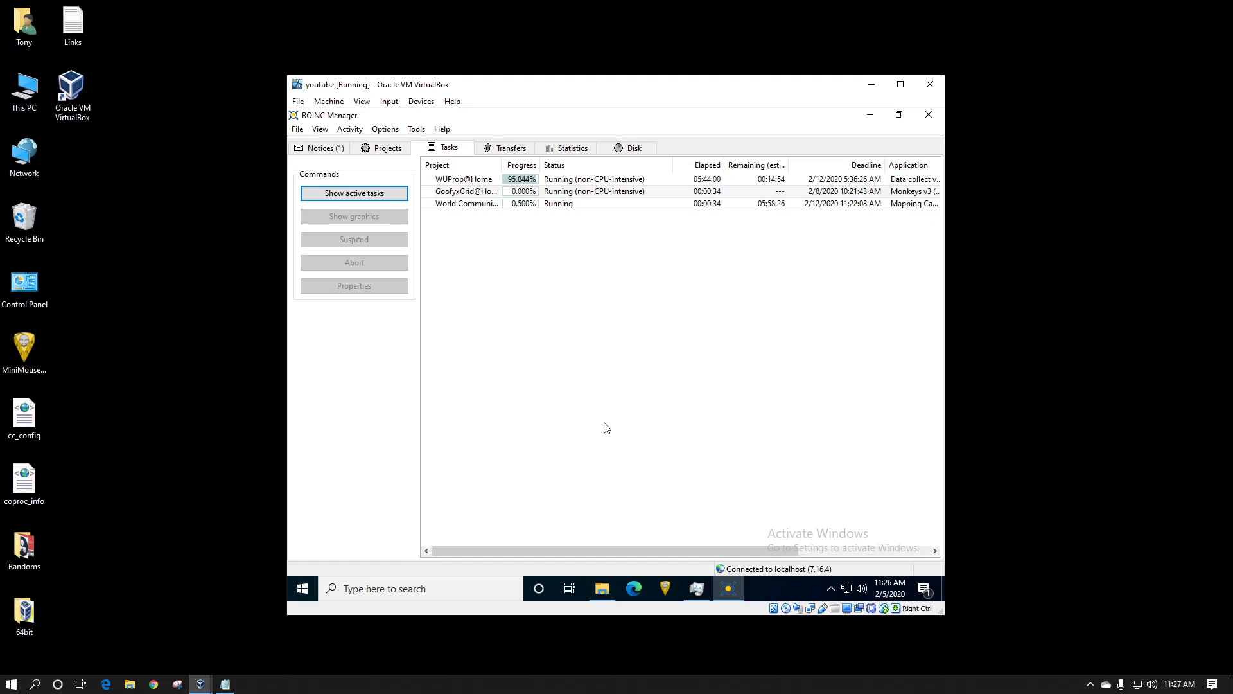
Reopen computing preferences, toggle suspend-when-in-use on and back off, and cancel.
click(385, 129)
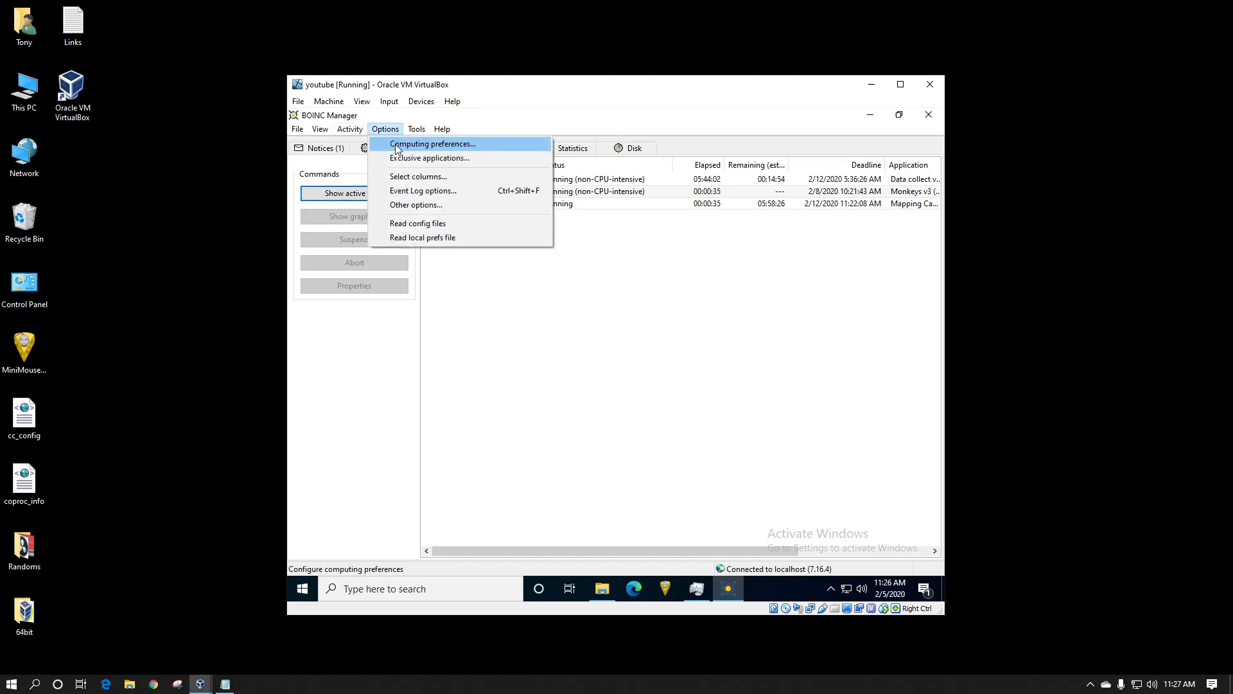
click(396, 145)
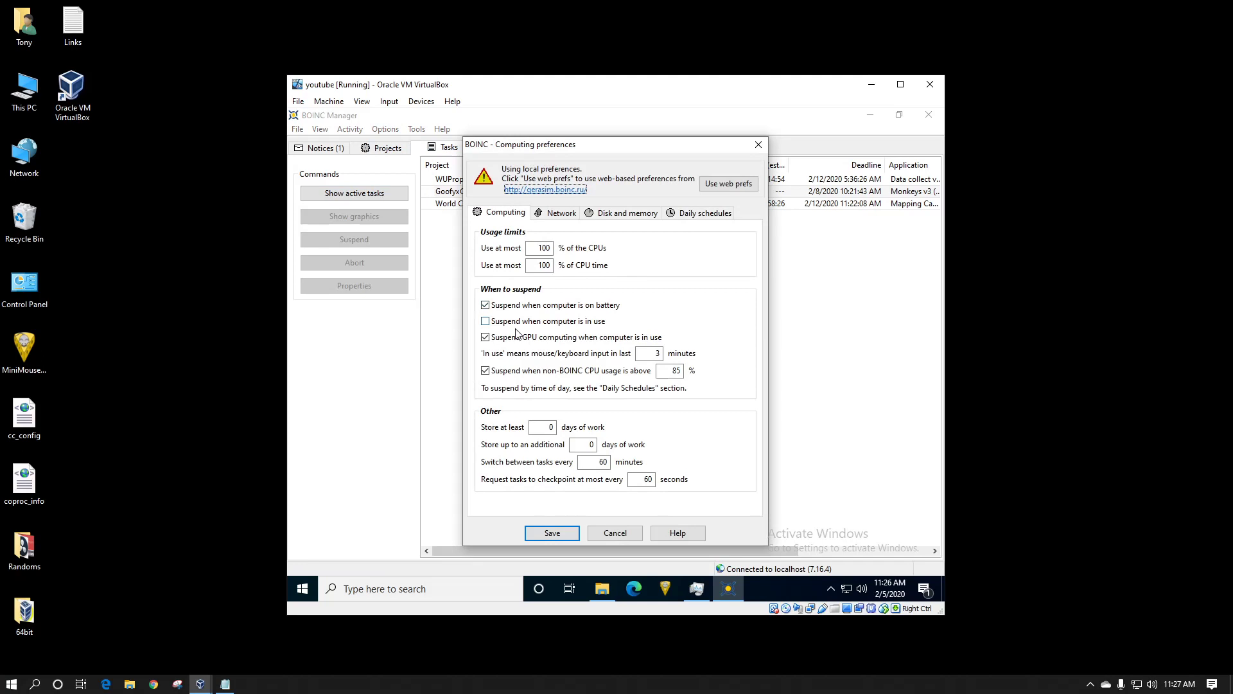
click(514, 321)
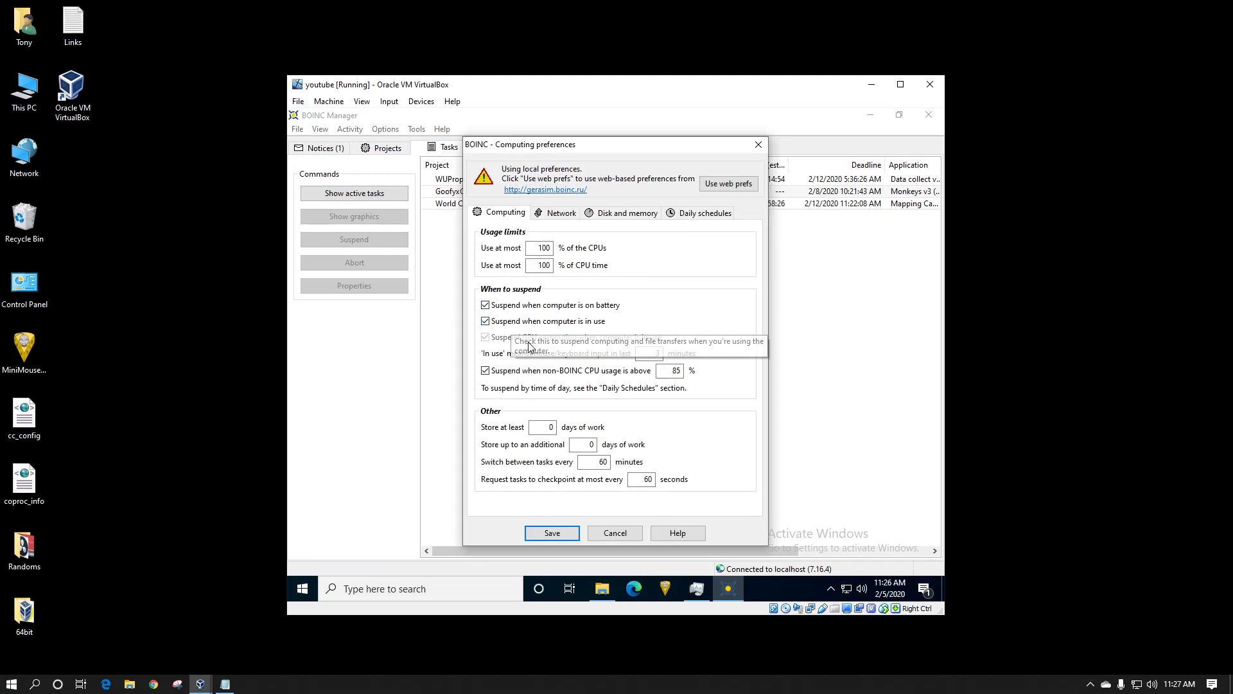
click(495, 323)
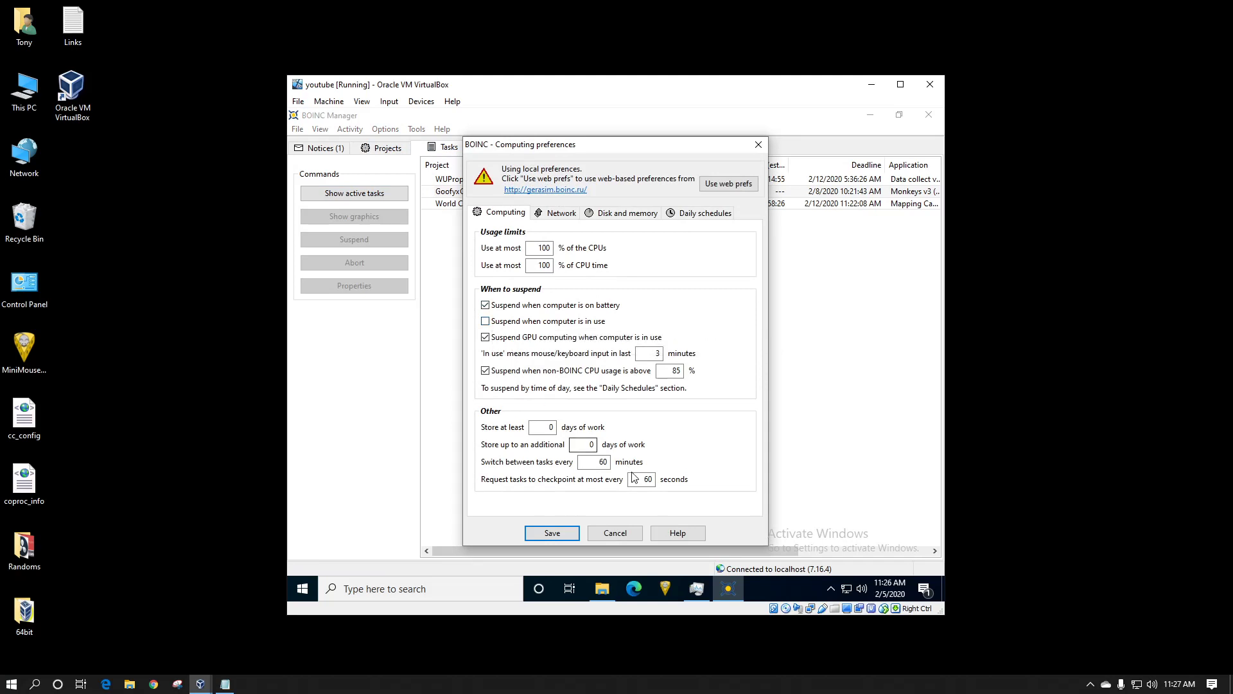
click(621, 534)
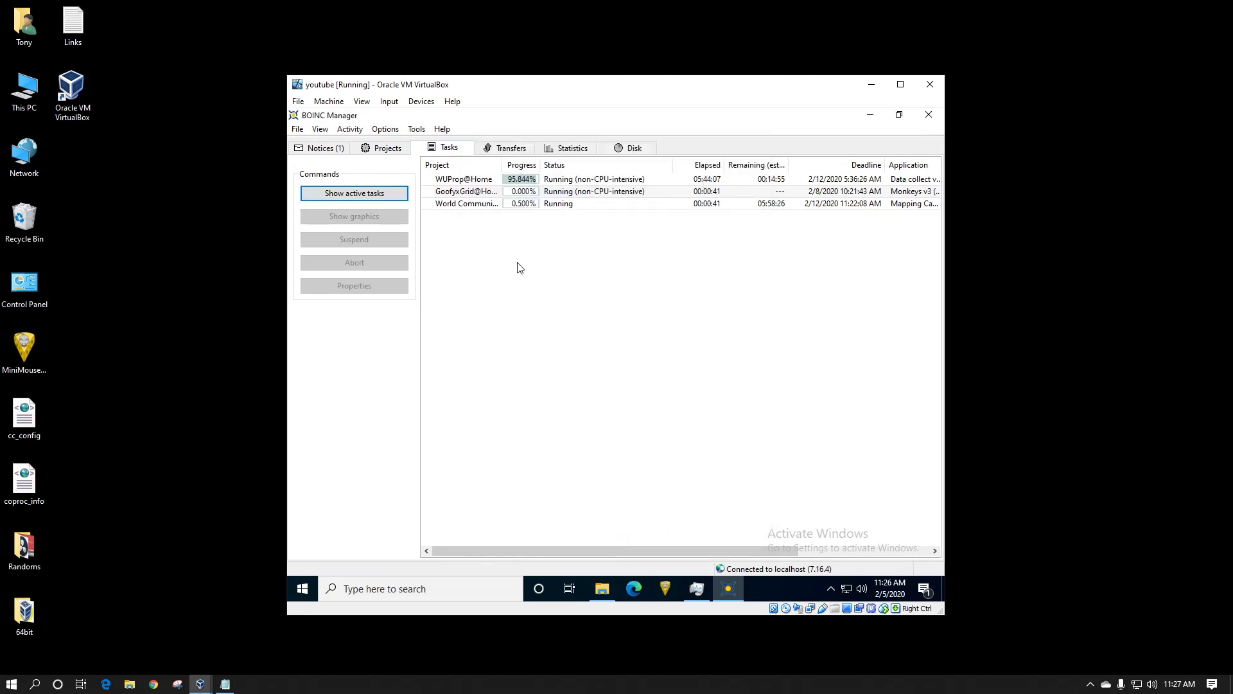
Keep Activity on Run always and read the CPU change from 1 to 10 in the Event Log.
click(351, 129)
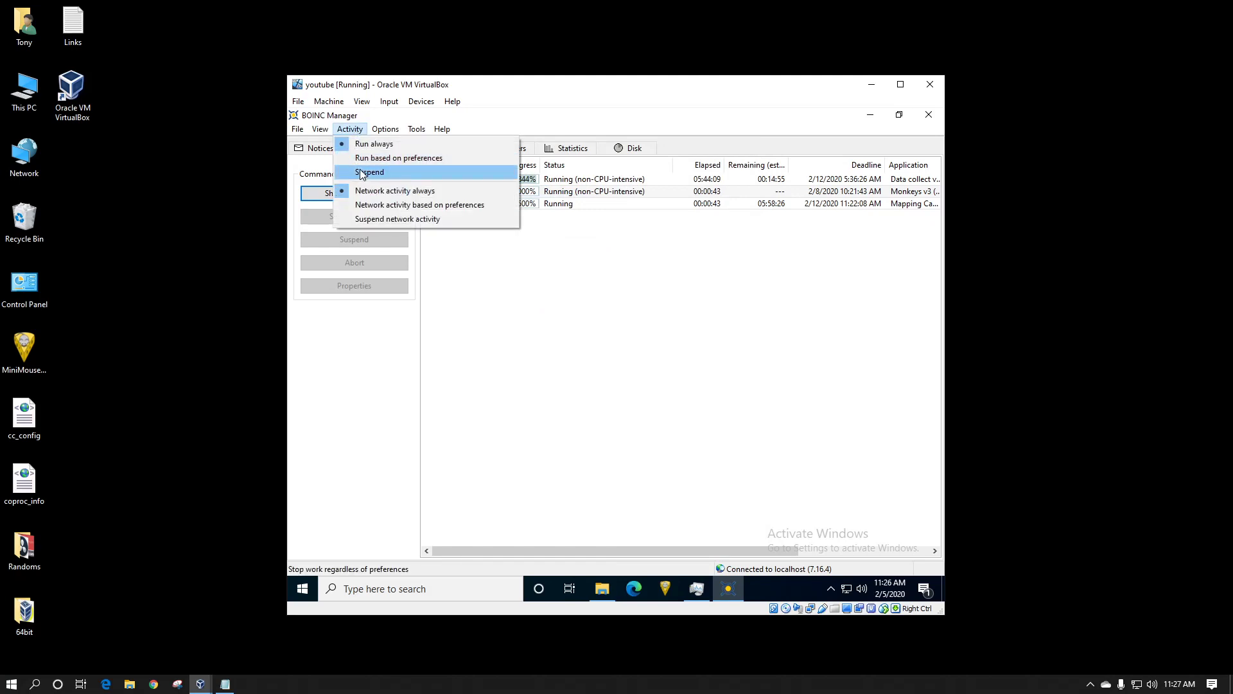
click(365, 343)
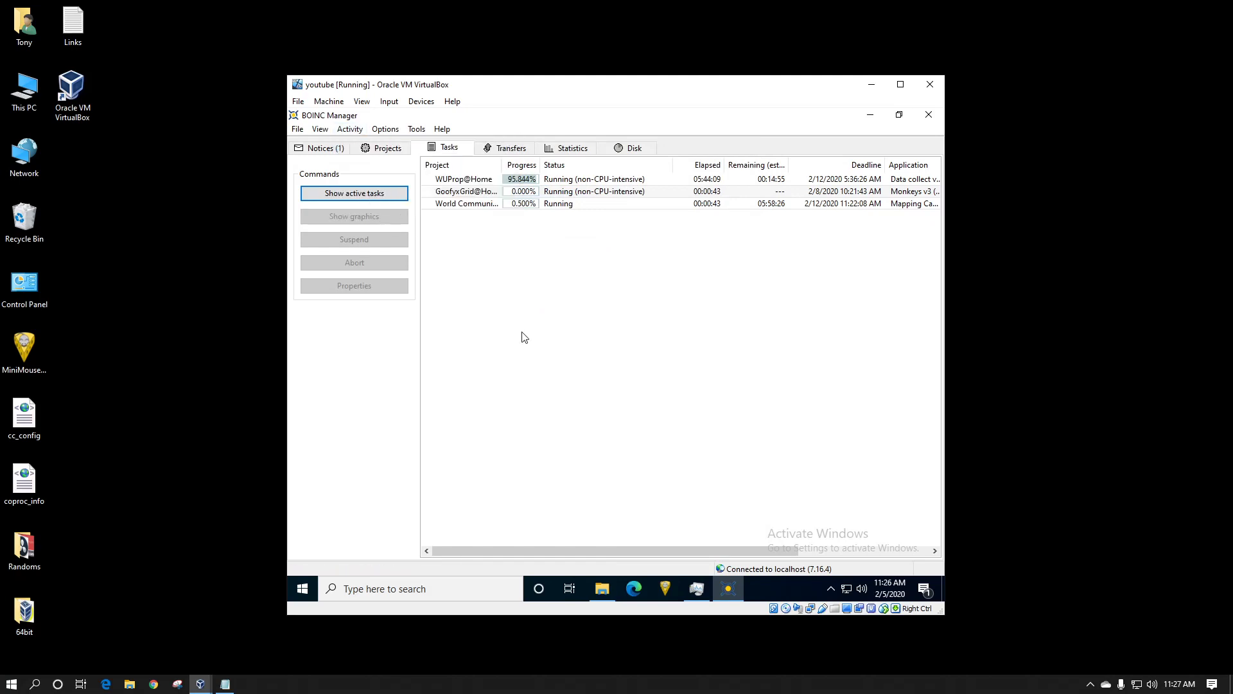
click(419, 129)
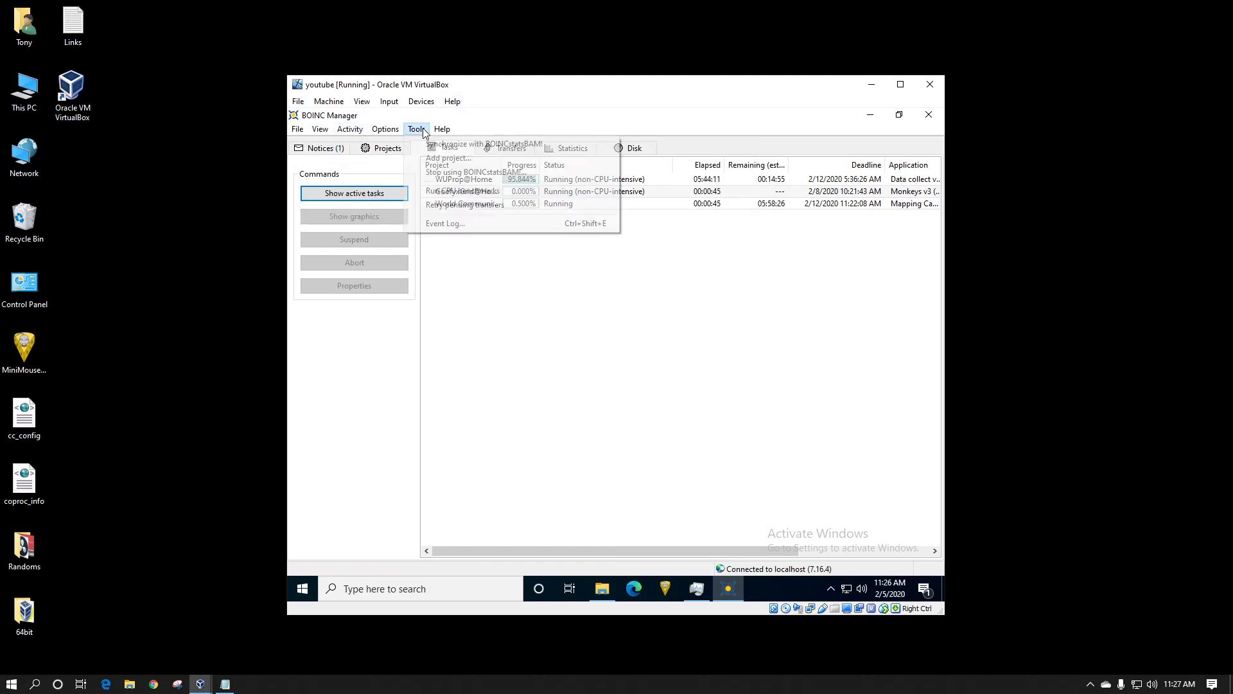
click(455, 220)
drag(504, 137, 687, 271)
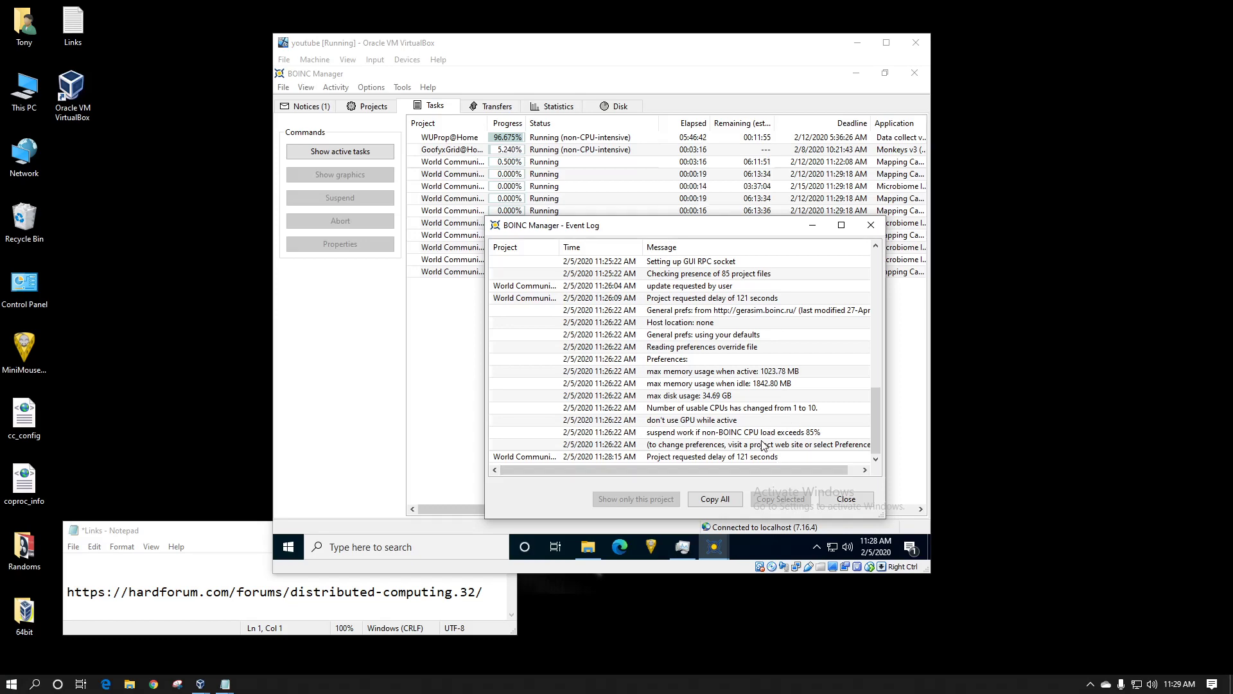
click(869, 224)
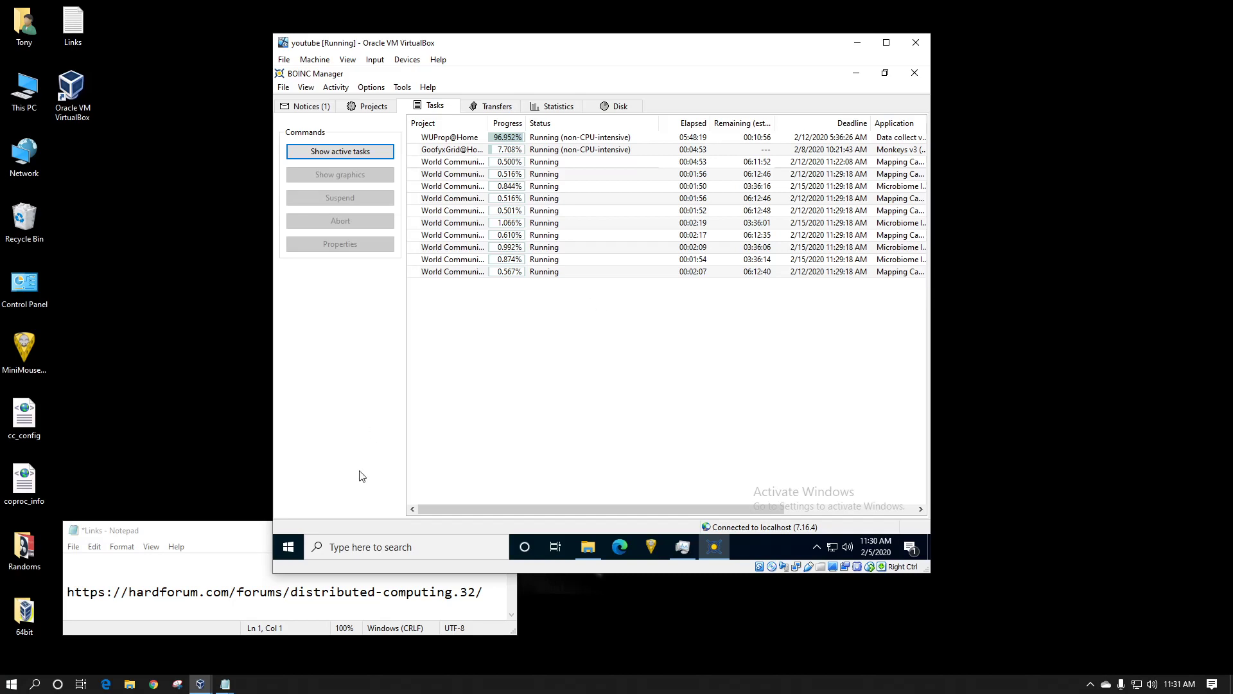
Let the ten World Community Grid tasks run, then bring the Links Notepad window forward.
click(225, 532)
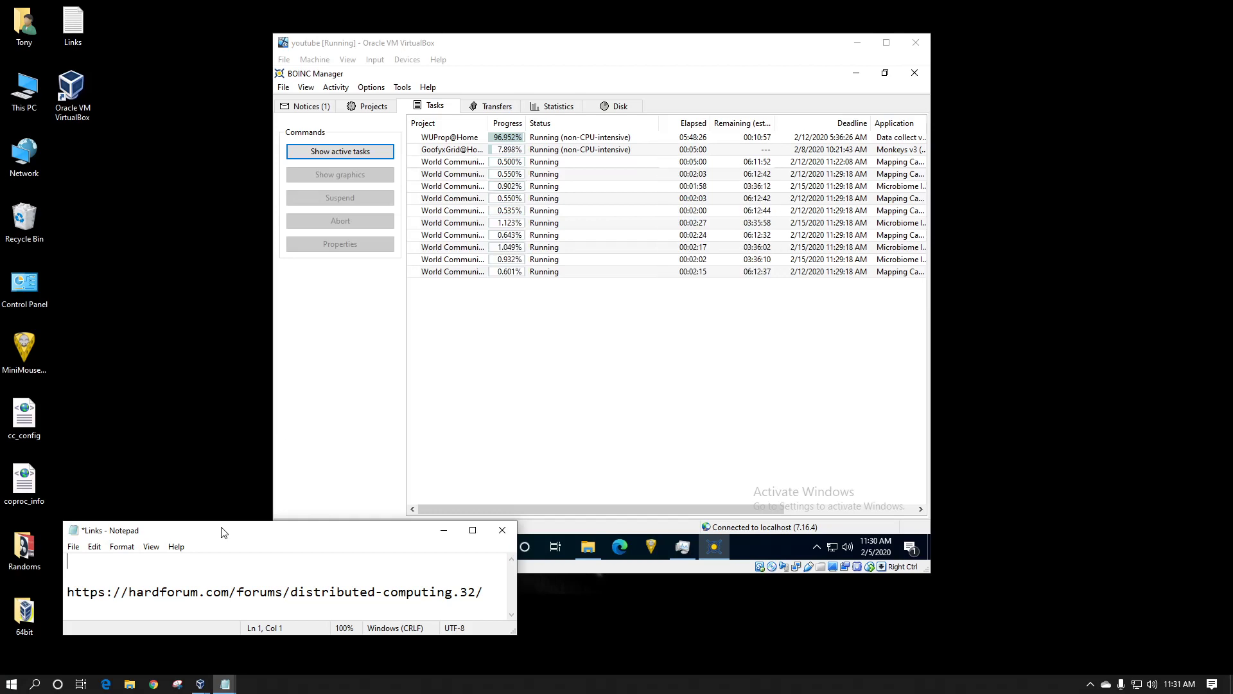
drag(72, 592, 485, 604)
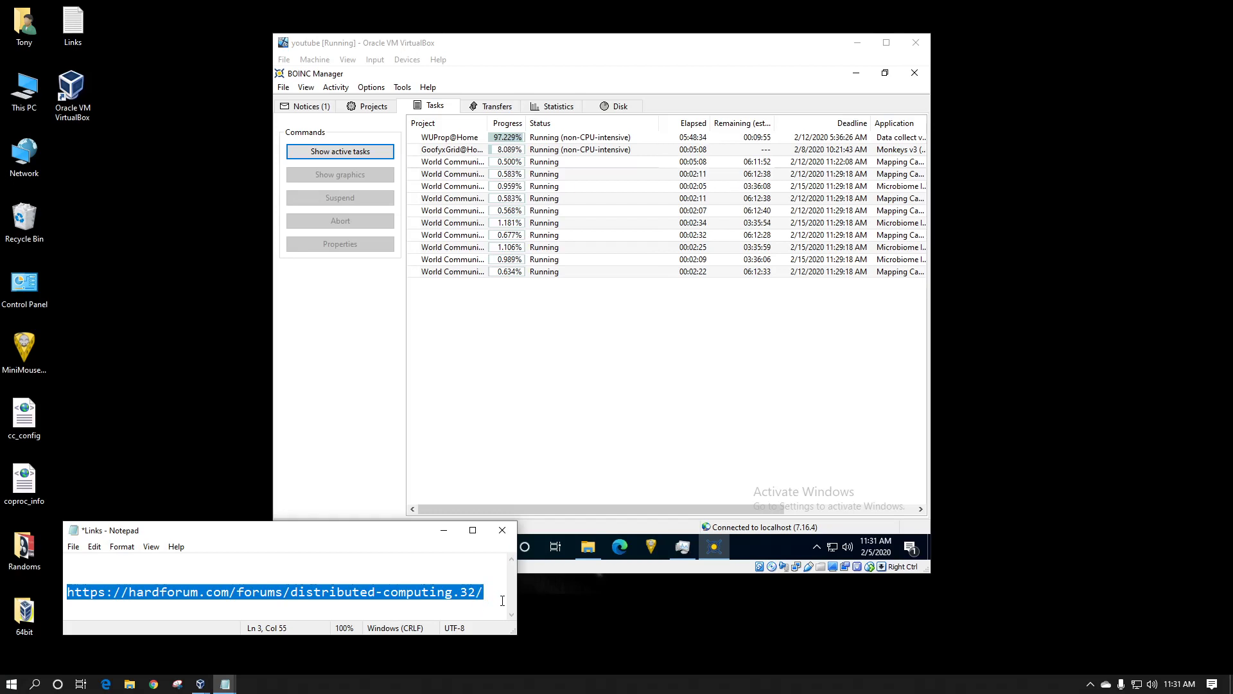